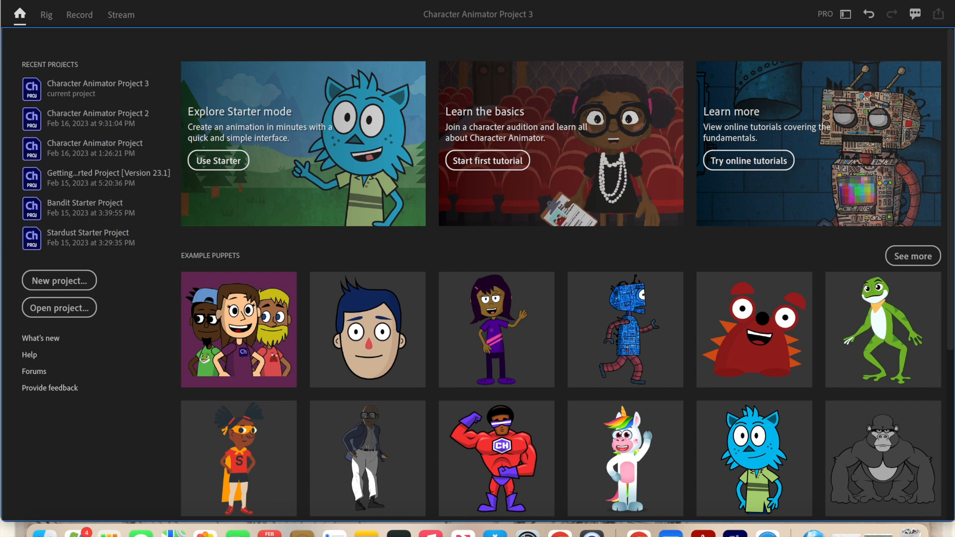
Import the Photoshop file Clifford Puppet copy.psd from the Desktop into the project
{"action": "left_click", "coordinate": [96, 1]}
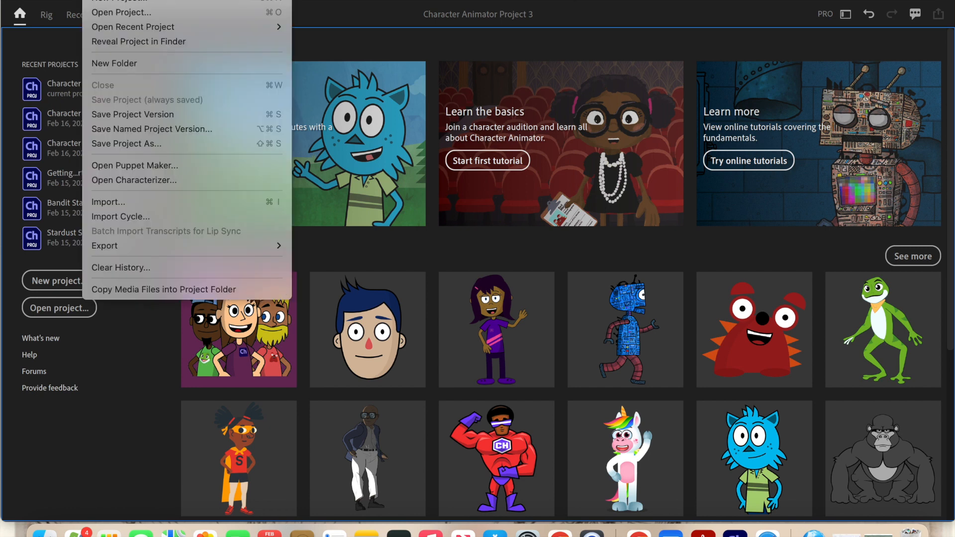
{"action": "left_click", "coordinate": [112, 202]}
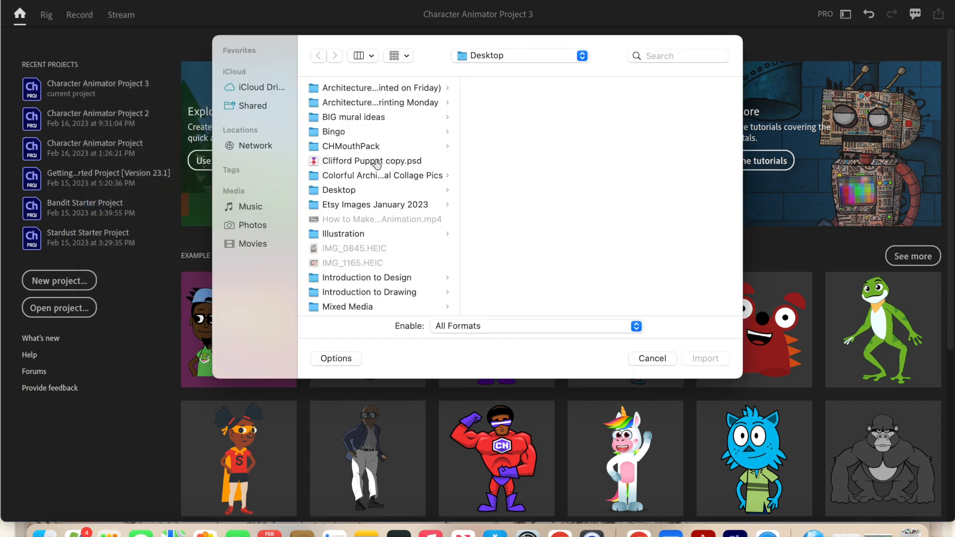
{"action": "left_click", "coordinate": [378, 162]}
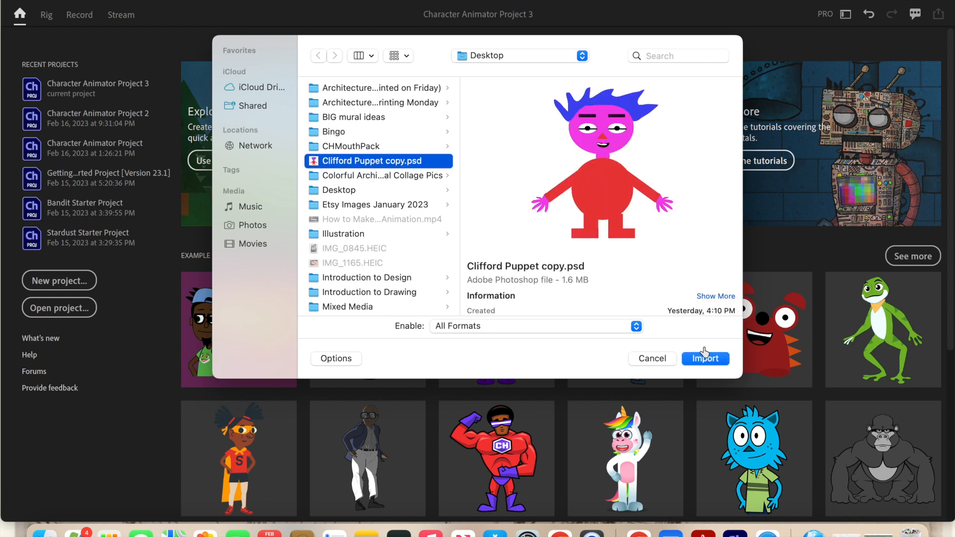
{"action": "left_click", "coordinate": [721, 358]}
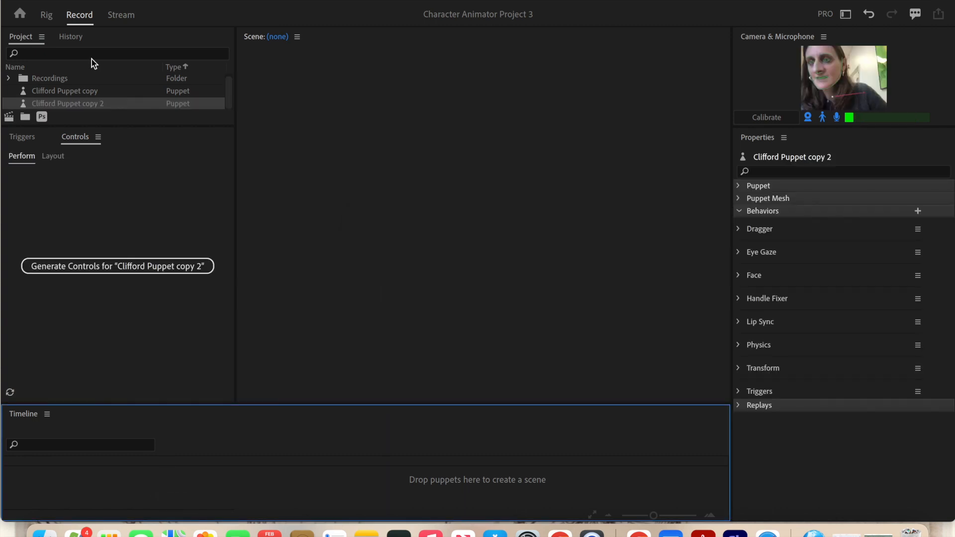
Switch to the Rig workspace and delete the duplicate puppet Clifford Puppet copy 2 from the project
{"action": "left_click", "coordinate": [46, 14]}
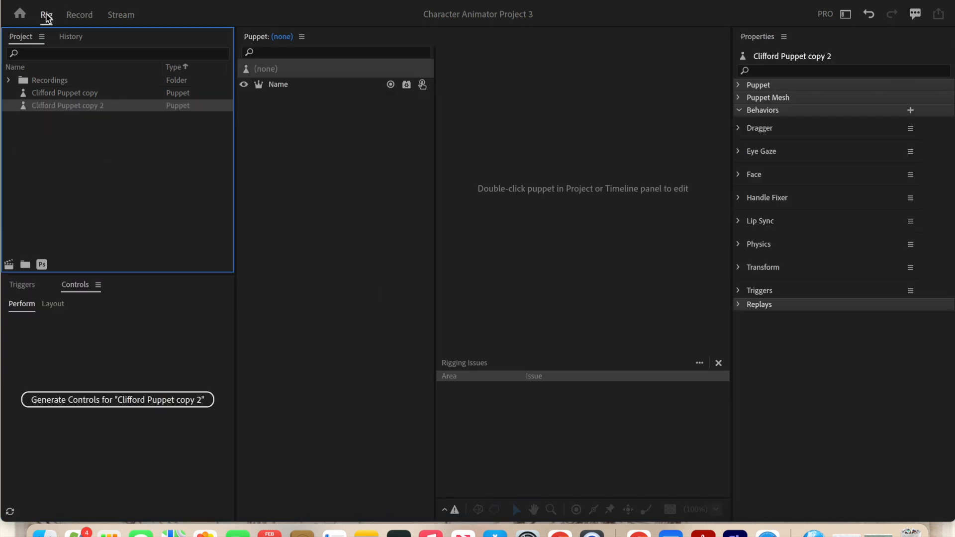
{"action": "left_click", "coordinate": [69, 106]}
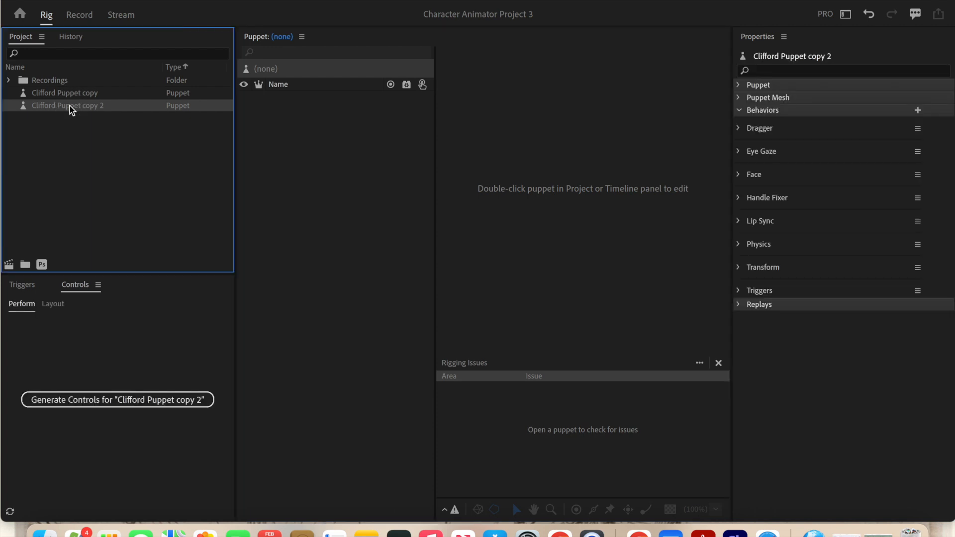
{"action": "key", "text": "Delete"}
Open the Clifford Puppet copy puppet for rigging and show the whole character at 25% zoom
{"action": "left_click", "coordinate": [64, 93]}
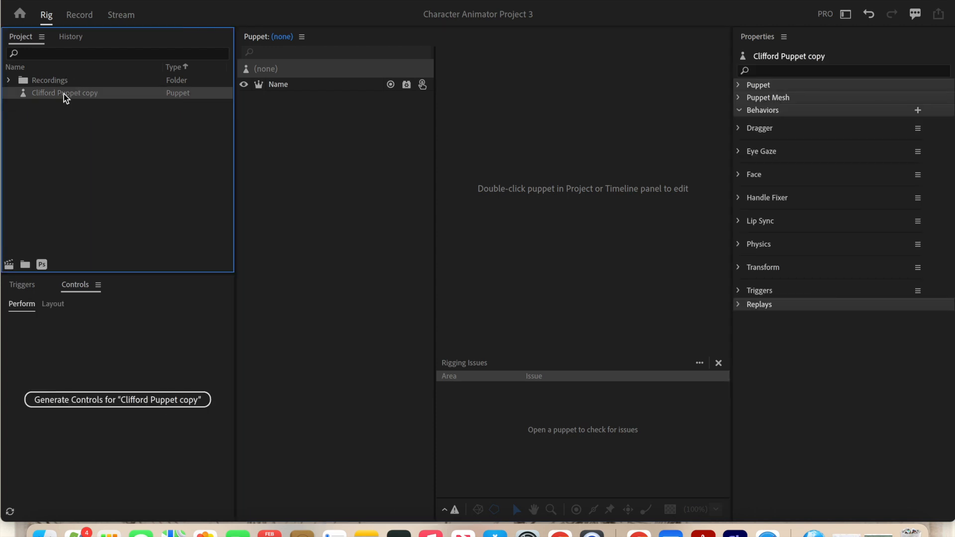
{"action": "double_click", "coordinate": [63, 94]}
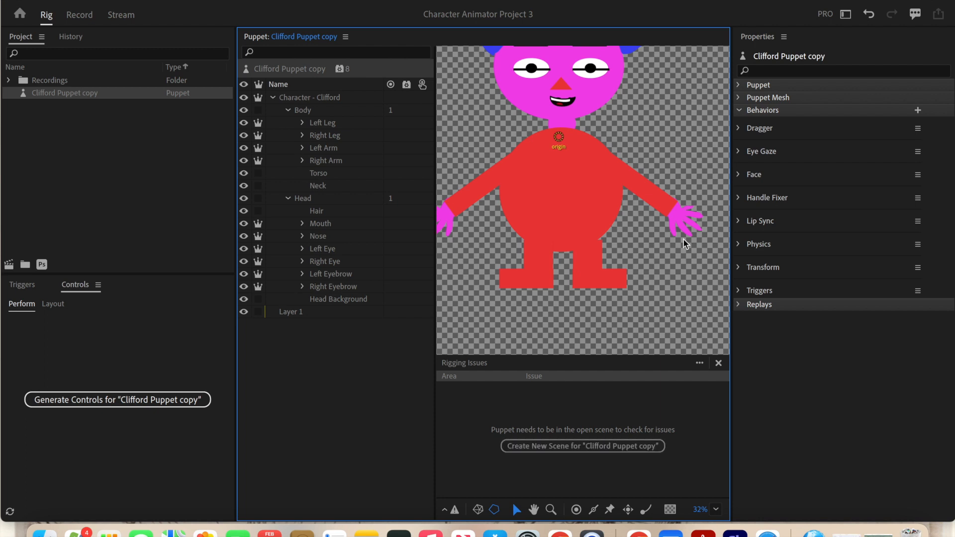
{"action": "left_click", "coordinate": [716, 509]}
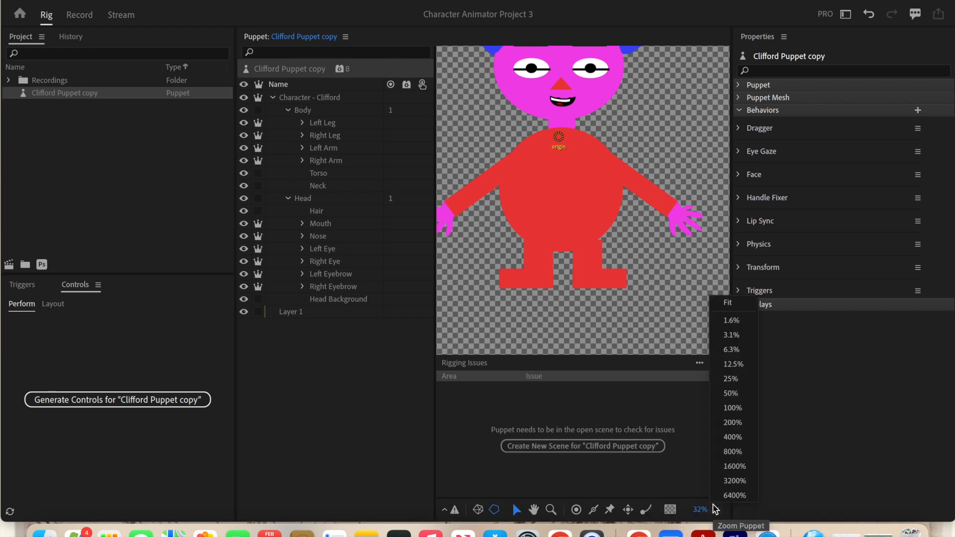
{"action": "left_click", "coordinate": [738, 380]}
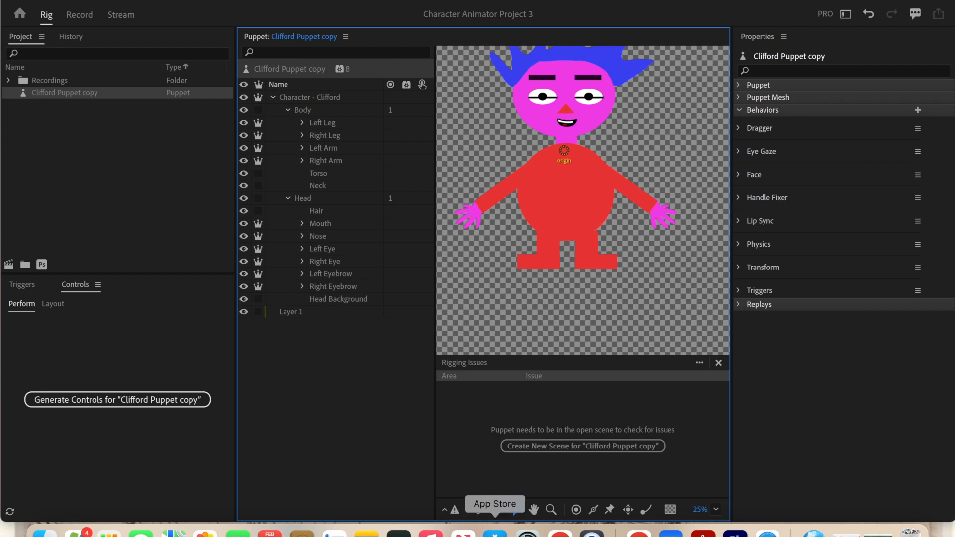
{"action": "left_click", "coordinate": [534, 511]}
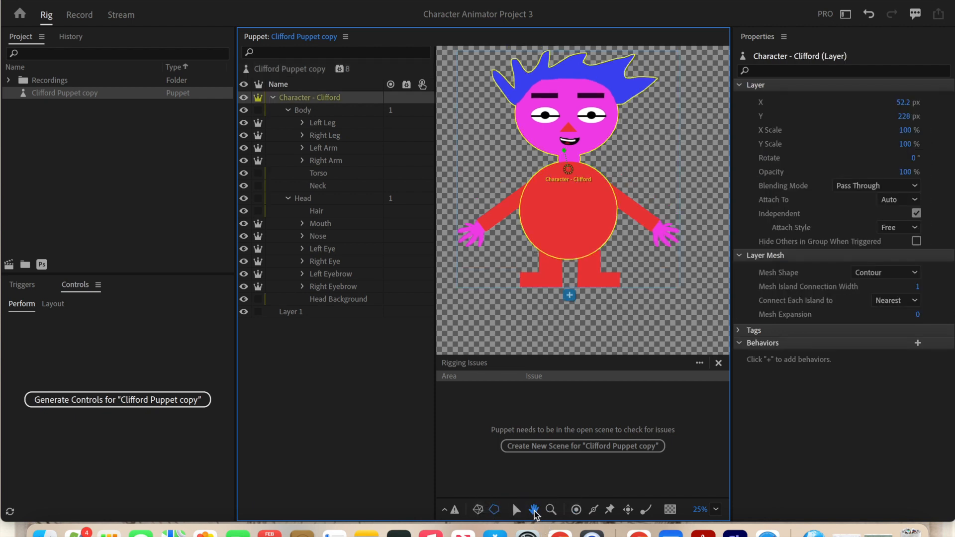
{"action": "left_click_drag", "start_coordinate": [705, 126], "coordinate": [715, 152]}
{"action": "left_click", "coordinate": [875, 463]}
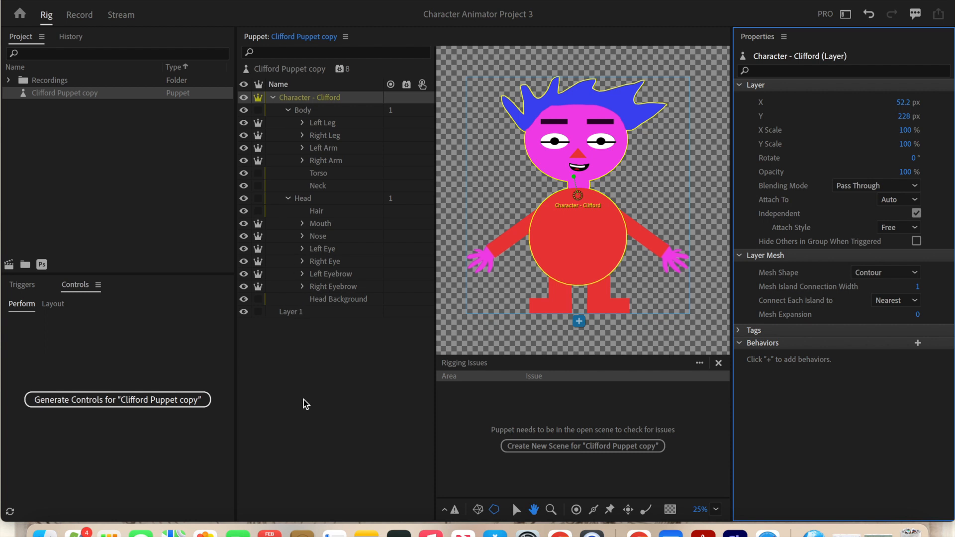
Add three Dangle handles to the Hair layer, one on the left tufts and two on the right tufts
{"action": "left_click", "coordinate": [313, 202]}
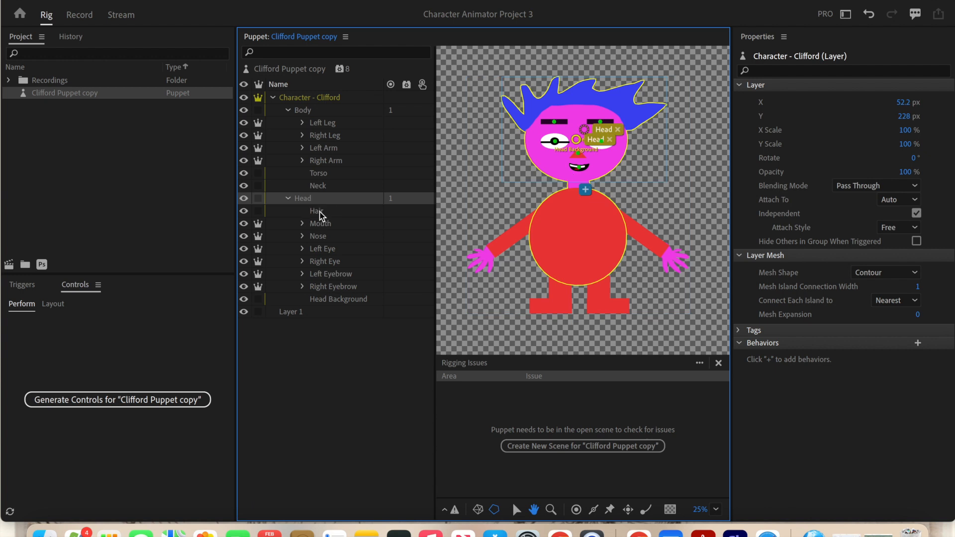
{"action": "left_click", "coordinate": [319, 213]}
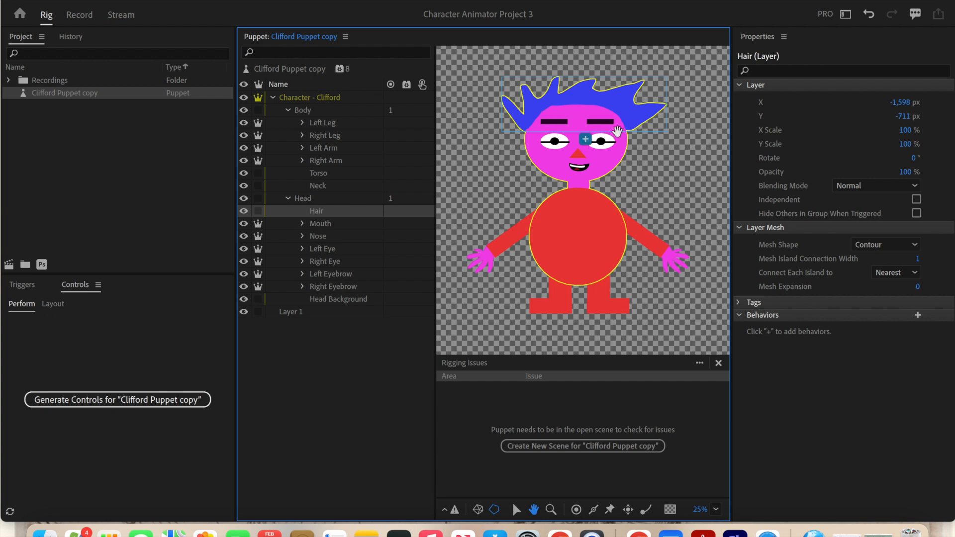
{"action": "left_click", "coordinate": [645, 514]}
{"action": "left_click", "coordinate": [526, 92]}
{"action": "left_click", "coordinate": [526, 93]}
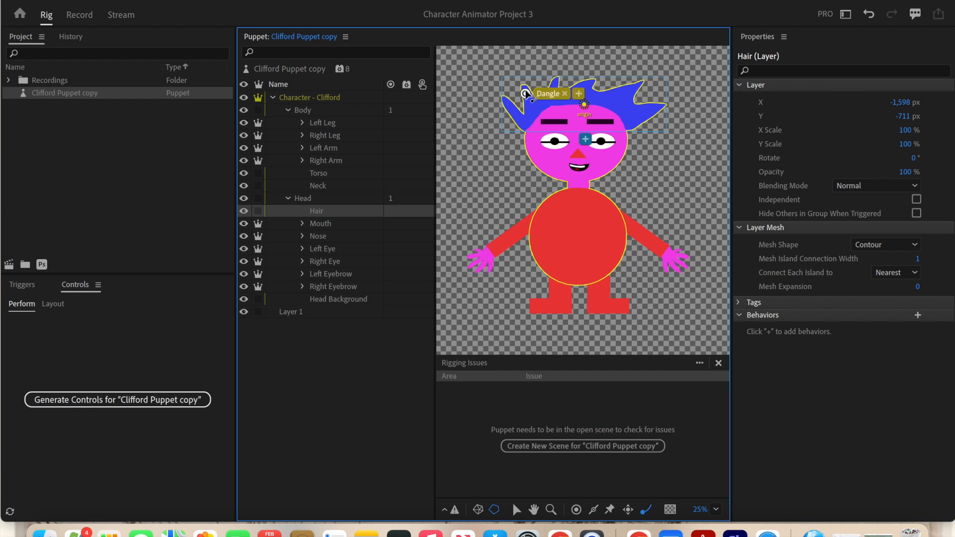
{"action": "left_click", "coordinate": [627, 90]}
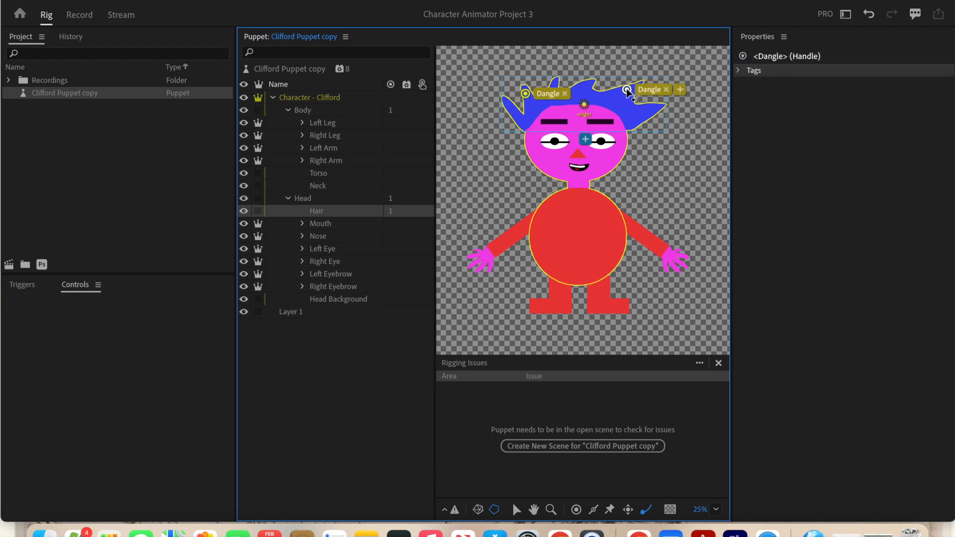
{"action": "left_click", "coordinate": [650, 110]}
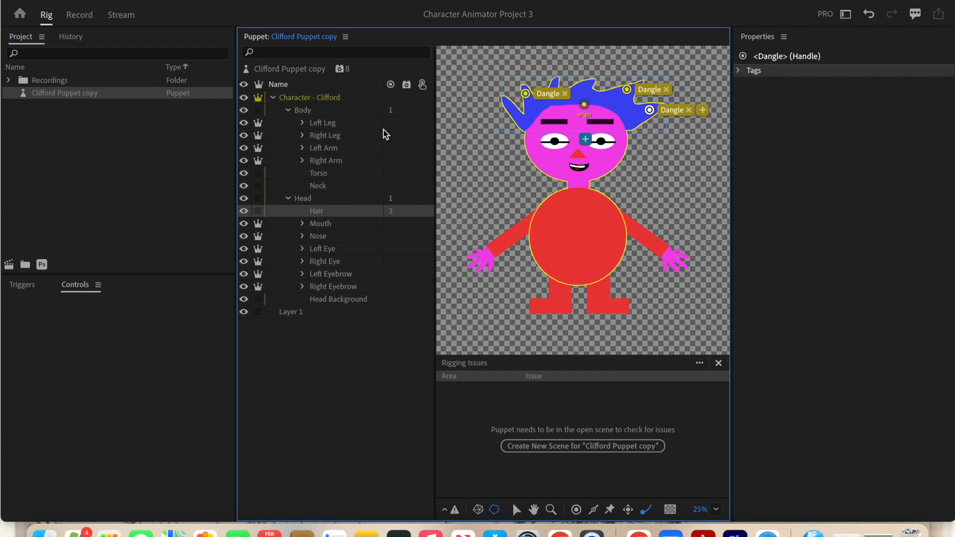
Select the Left Arm layer and move its origin from the middle of the arm to the shoulder
{"action": "left_click", "coordinate": [302, 112]}
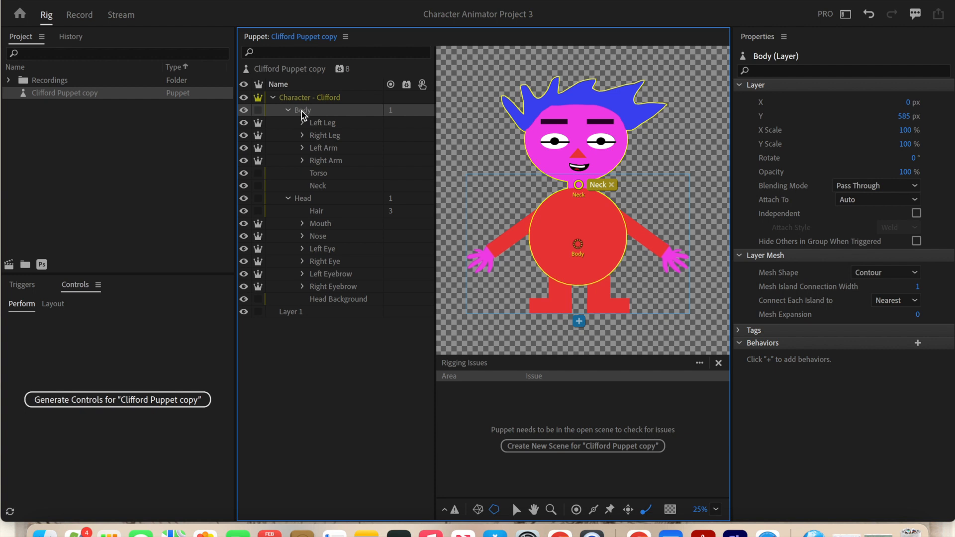
{"action": "double_click", "coordinate": [334, 150]}
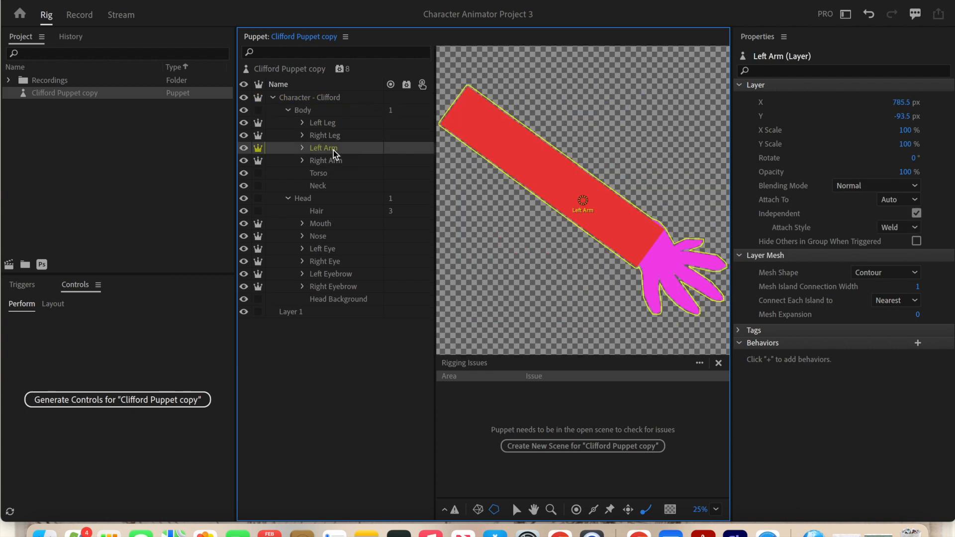
{"action": "left_click", "coordinate": [248, 69]}
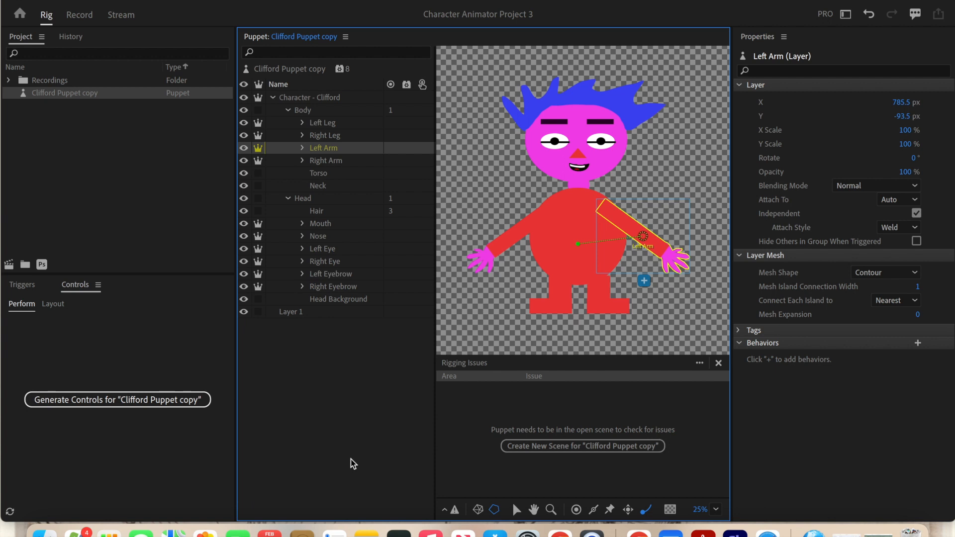
{"action": "left_click", "coordinate": [515, 506]}
{"action": "left_click_drag", "start_coordinate": [644, 241], "coordinate": [606, 211]}
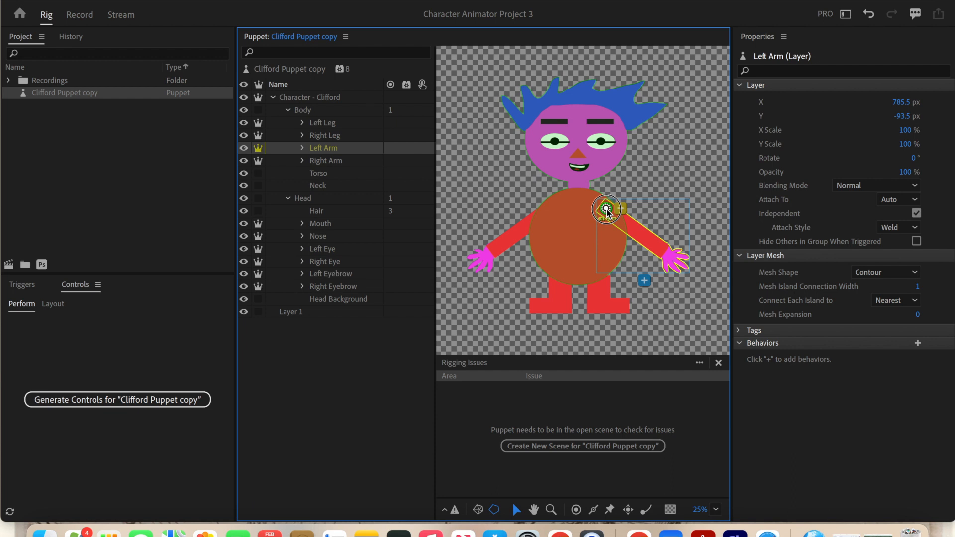
{"action": "left_click_drag", "start_coordinate": [607, 210], "coordinate": [607, 211]}
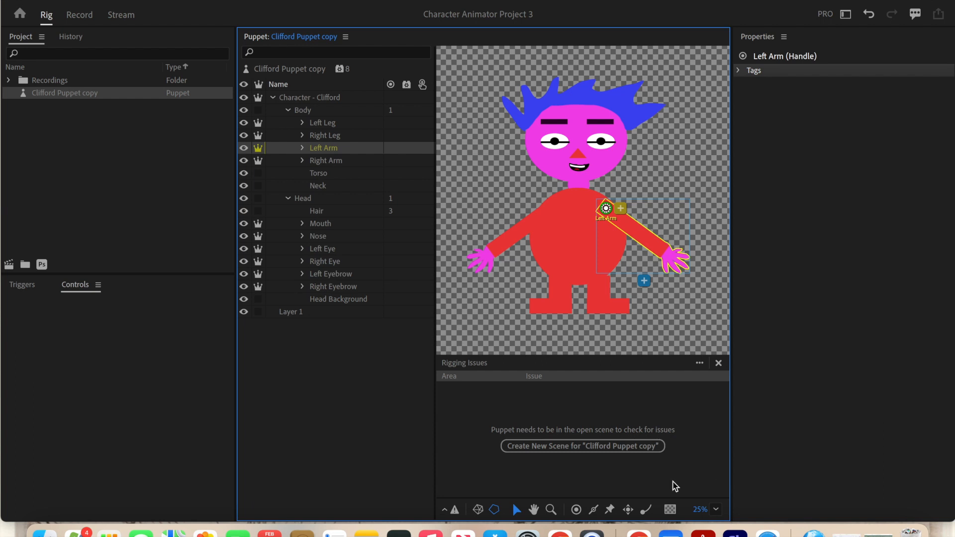
Place a Draggable handle on the left hand near the wrist and tag it as Left Wrist
{"action": "left_click", "coordinate": [739, 70]}
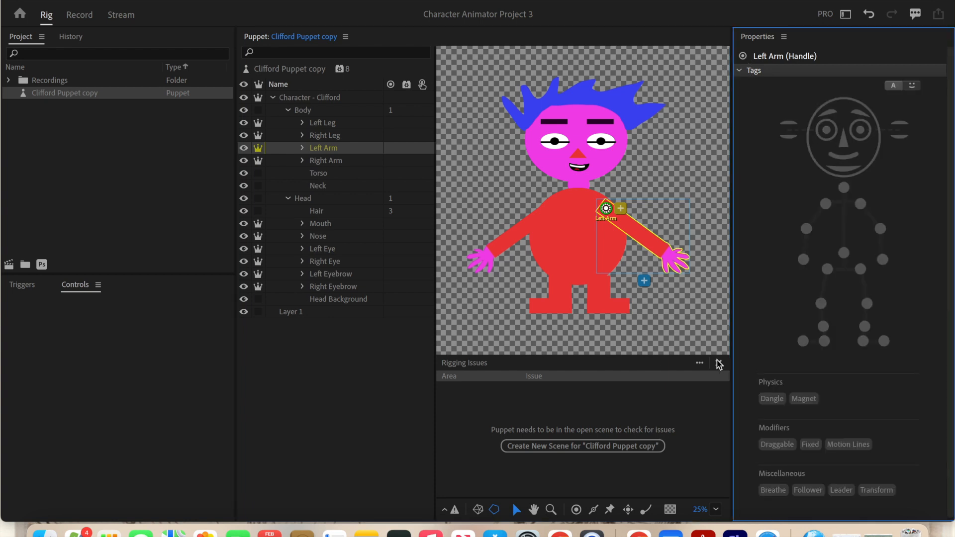
{"action": "left_click", "coordinate": [629, 510]}
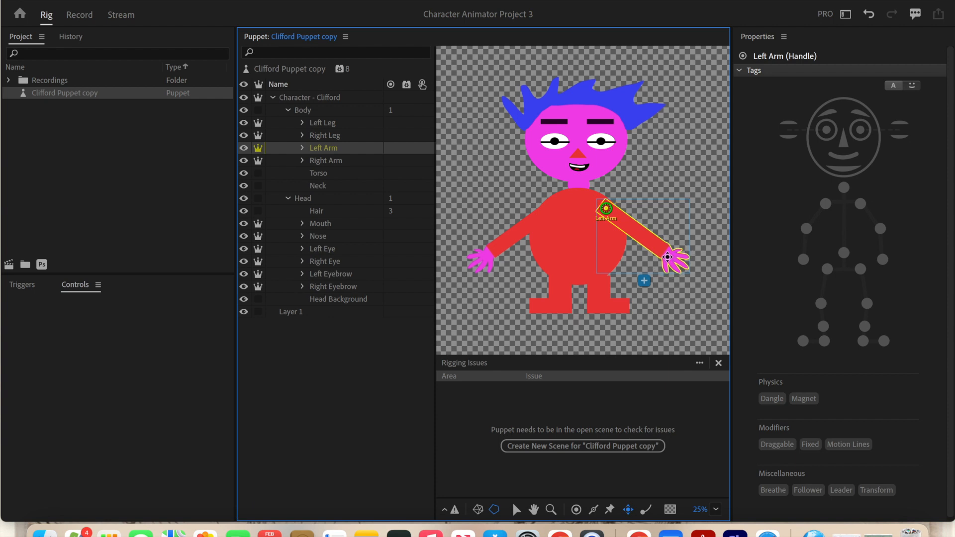
{"action": "left_click", "coordinate": [670, 257]}
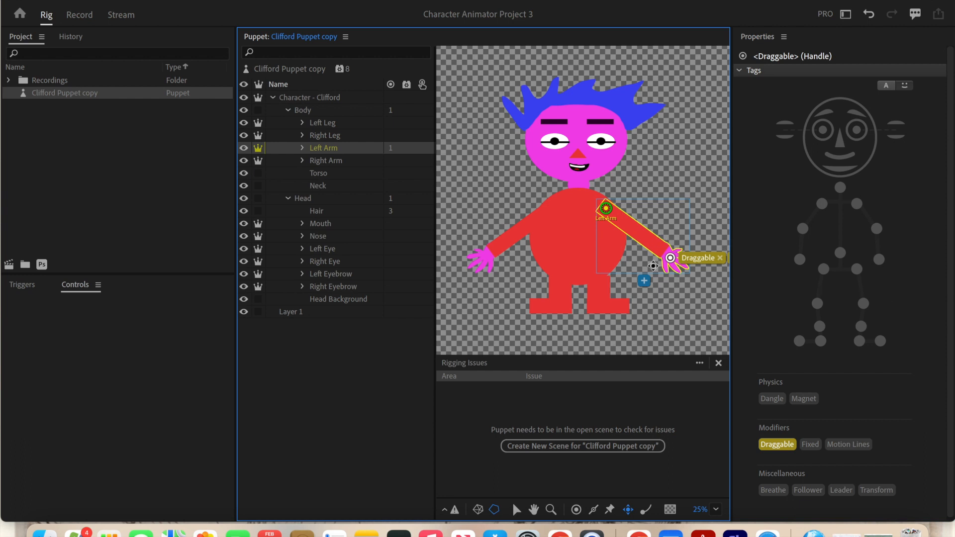
{"action": "left_click", "coordinate": [879, 263]}
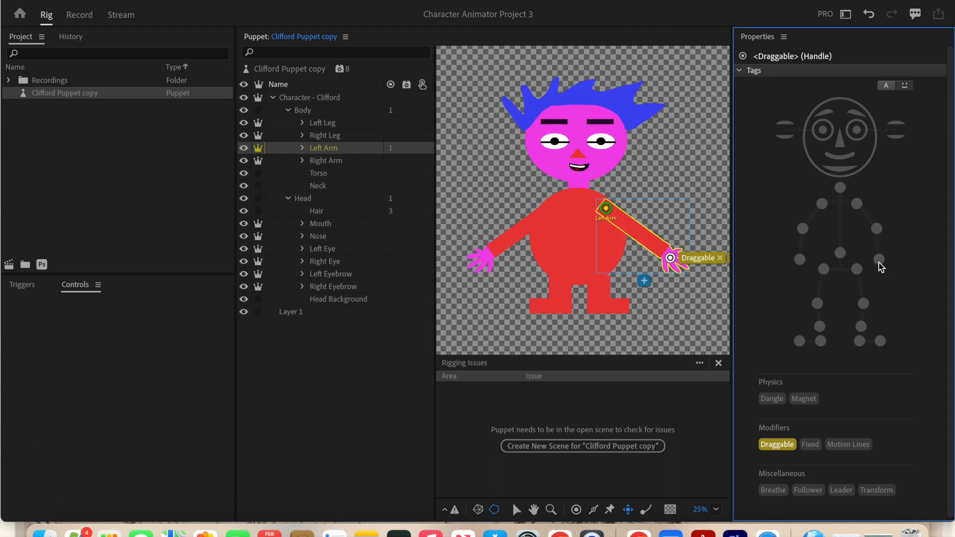
{"action": "left_click", "coordinate": [878, 262]}
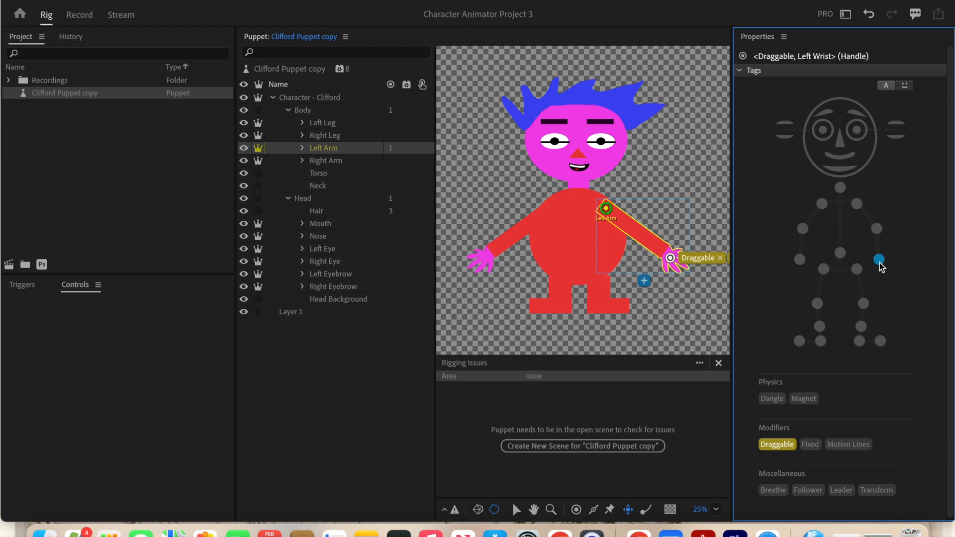
Tag the Left Arm's origin handle at the shoulder as Left Shoulder
{"action": "left_click", "coordinate": [517, 509]}
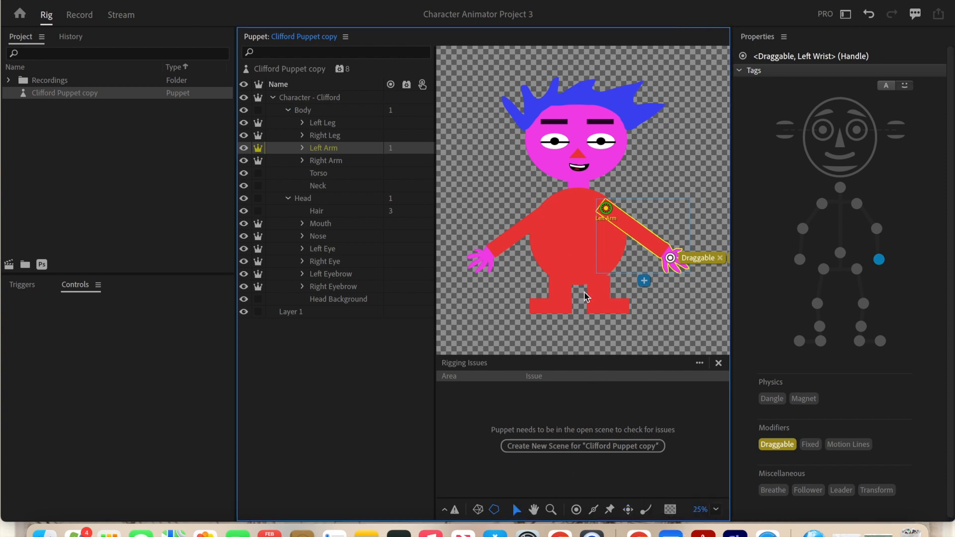
{"action": "left_click", "coordinate": [606, 210]}
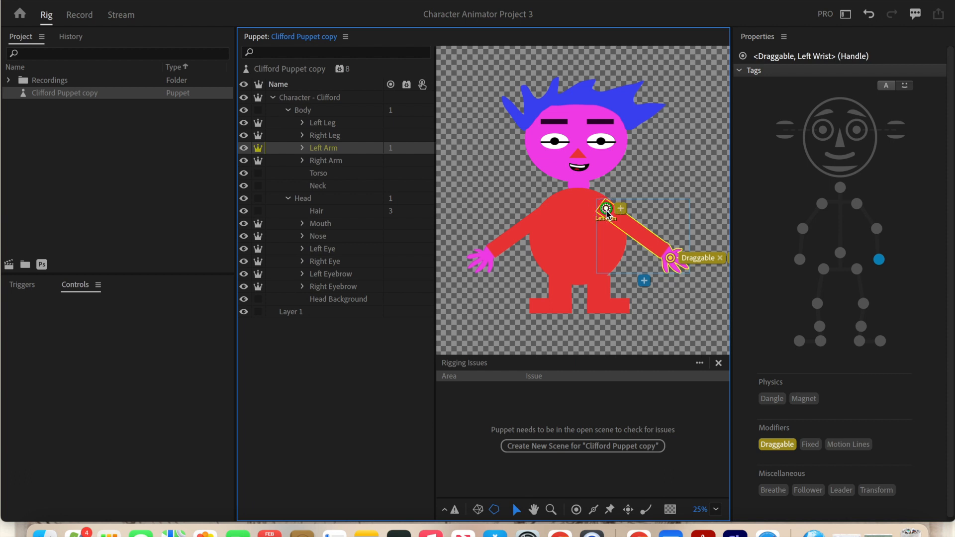
{"action": "left_click", "coordinate": [860, 208]}
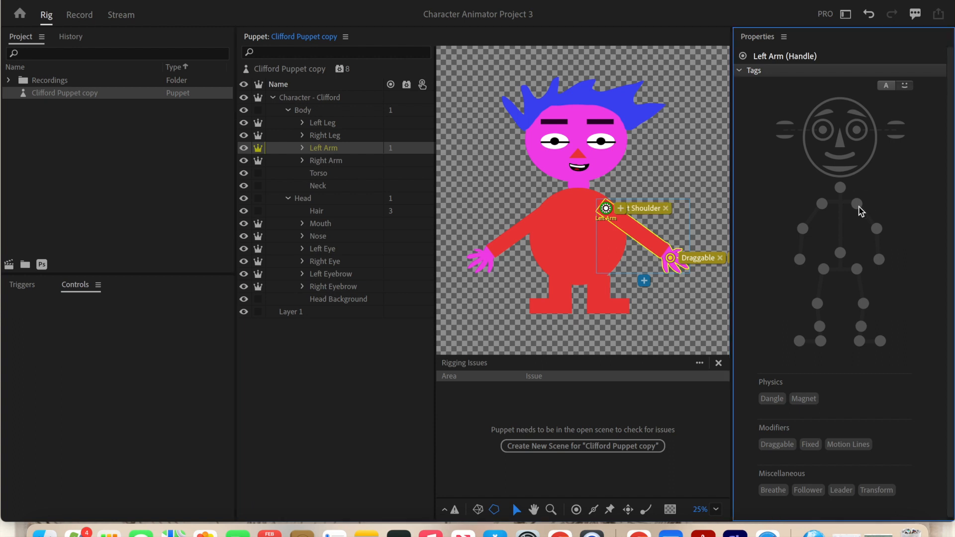
Add a plain handle at the middle of the left arm and tag it as Left Elbow
{"action": "left_click", "coordinate": [576, 511]}
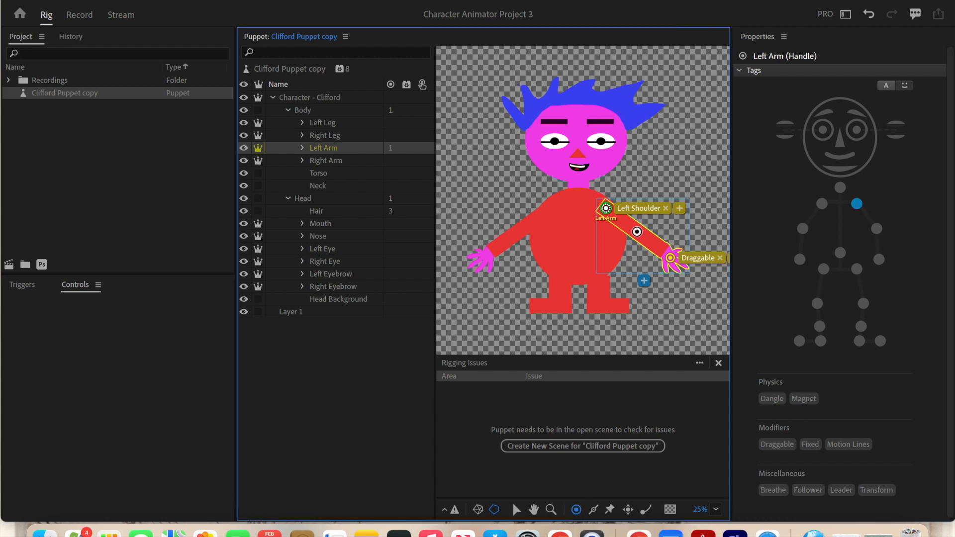
{"action": "left_click", "coordinate": [636, 231]}
{"action": "left_click", "coordinate": [856, 204]}
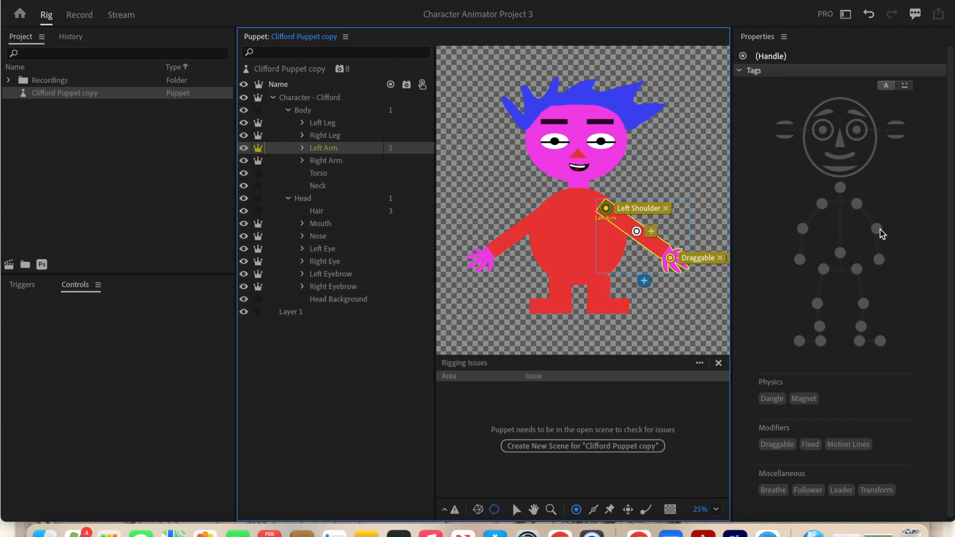
{"action": "left_click", "coordinate": [878, 231]}
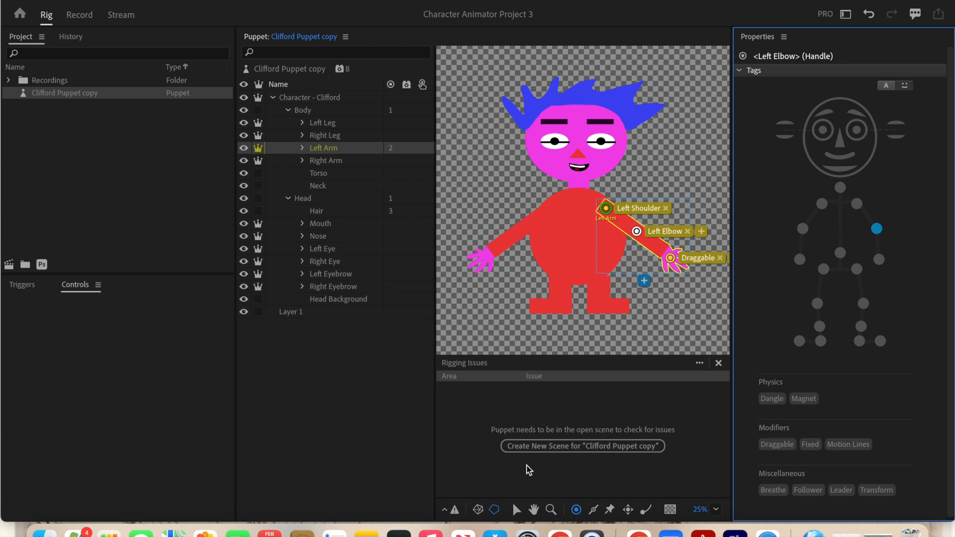
Add two sticks along the left arm, one between shoulder and elbow and one between elbow and wrist
{"action": "left_click", "coordinate": [594, 510]}
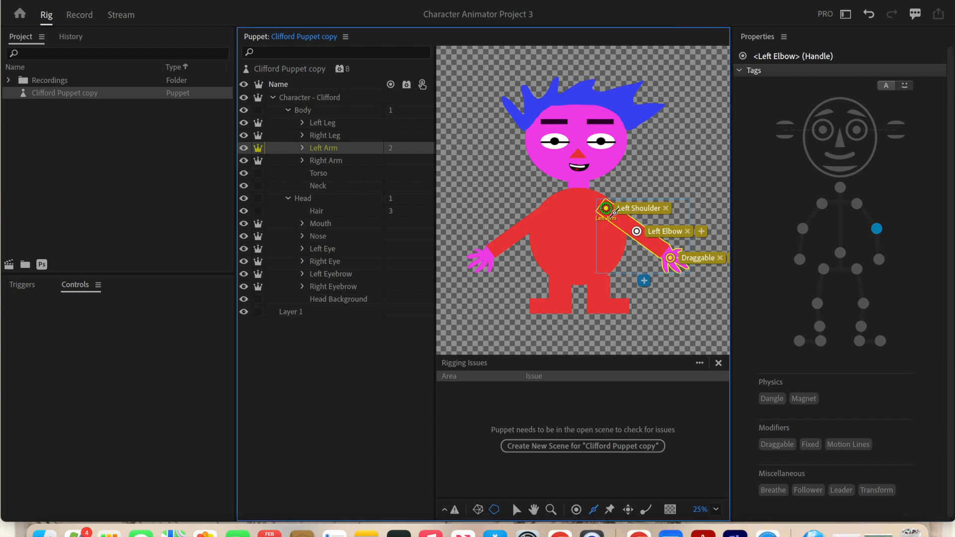
{"action": "left_click_drag", "start_coordinate": [614, 214], "coordinate": [632, 227]}
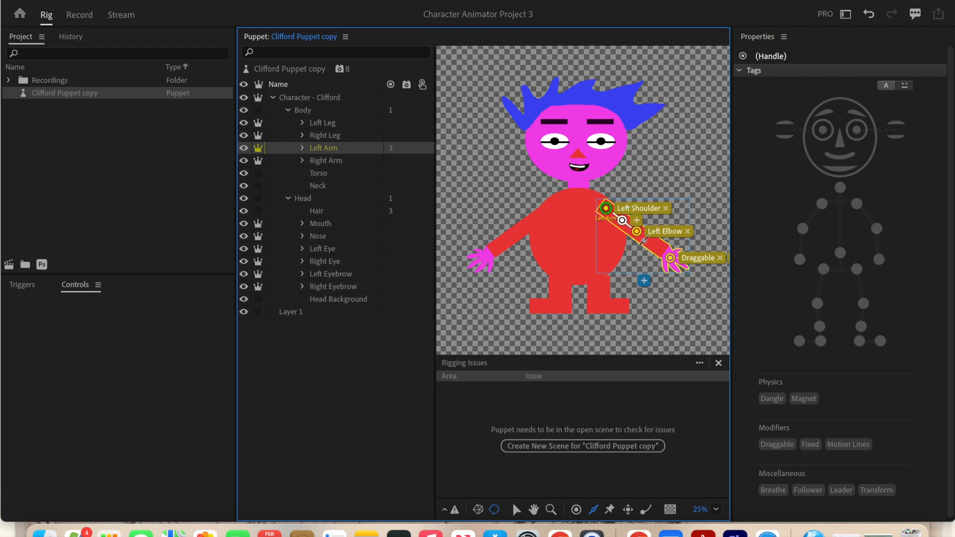
{"action": "left_click_drag", "start_coordinate": [644, 237], "coordinate": [665, 255]}
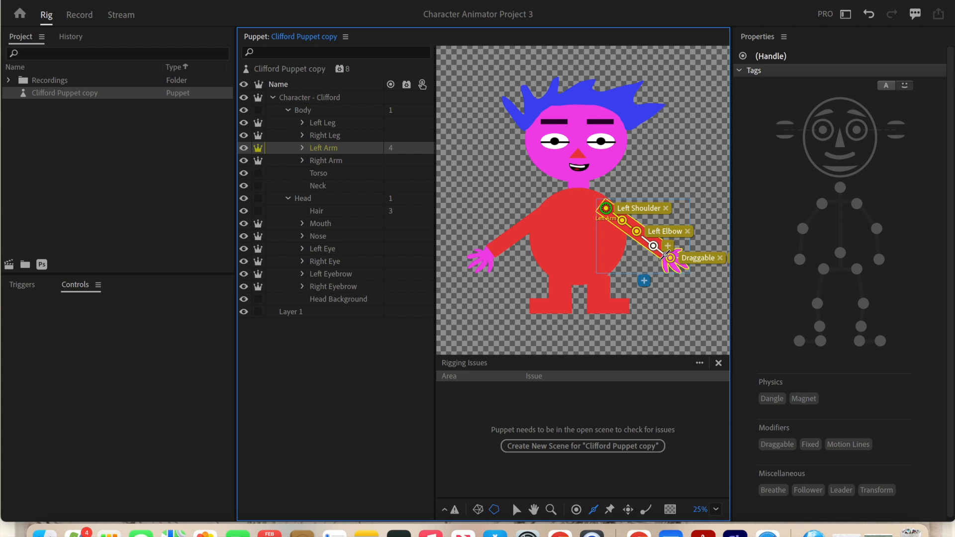
Select the Right Arm layer and move its origin from the middle of the arm to the shoulder
{"action": "left_click", "coordinate": [325, 162]}
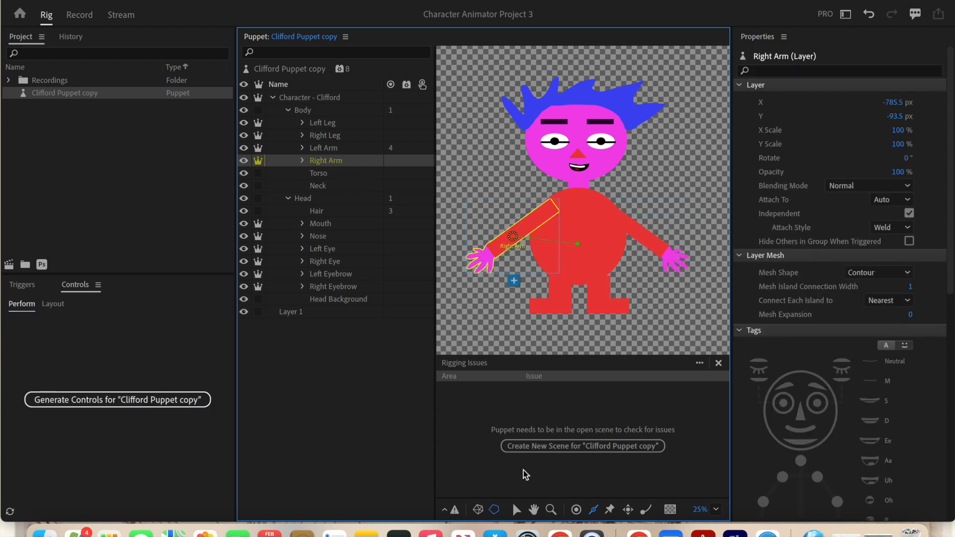
{"action": "left_click", "coordinate": [516, 509]}
{"action": "left_click_drag", "start_coordinate": [515, 237], "coordinate": [549, 214]}
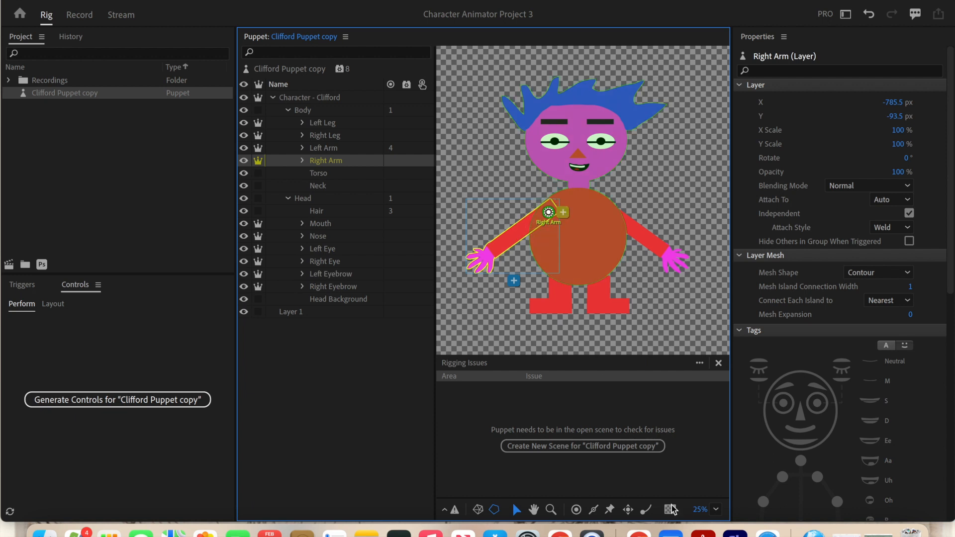
Place a Draggable handle on the right hand near the wrist and a plain handle at the middle of the right arm
{"action": "left_click", "coordinate": [628, 510]}
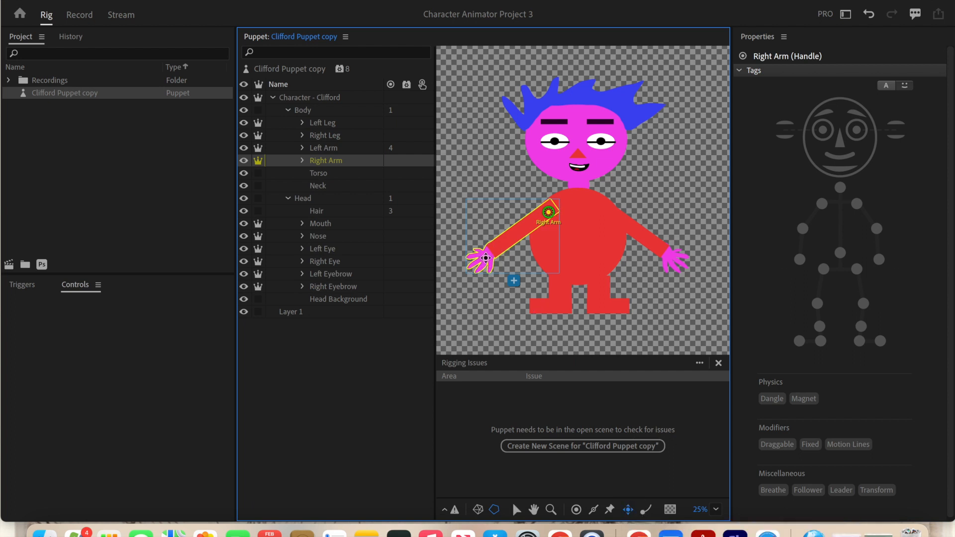
{"action": "left_click", "coordinate": [484, 258]}
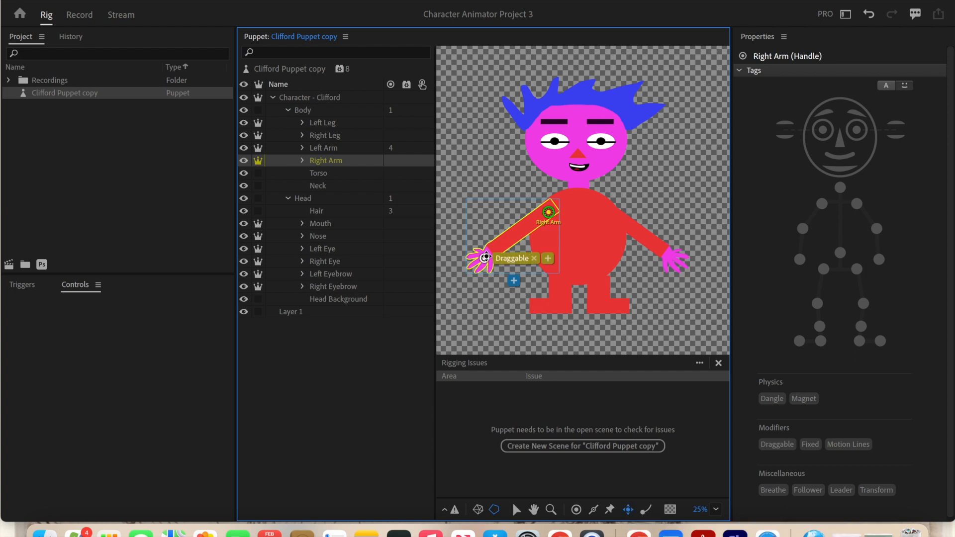
{"action": "left_click", "coordinate": [576, 509]}
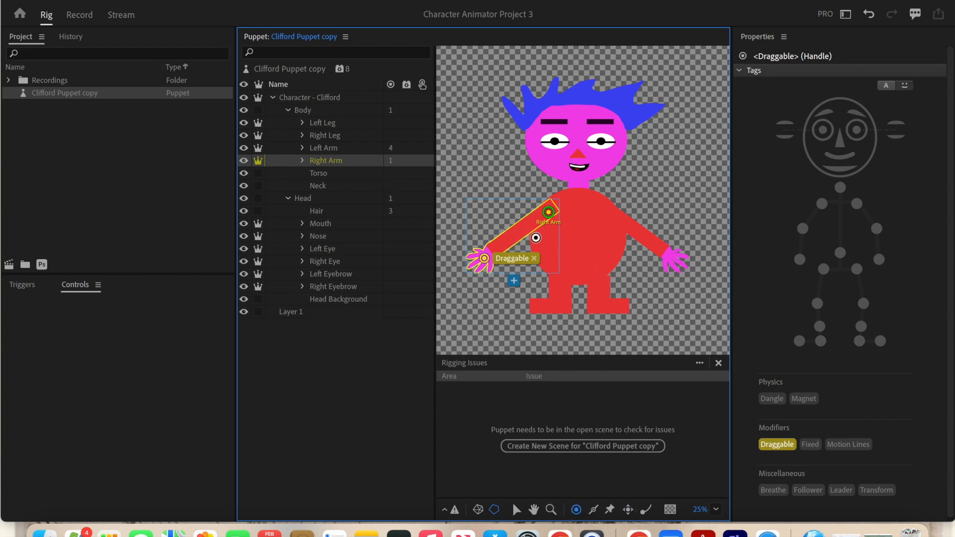
{"action": "left_click", "coordinate": [520, 231]}
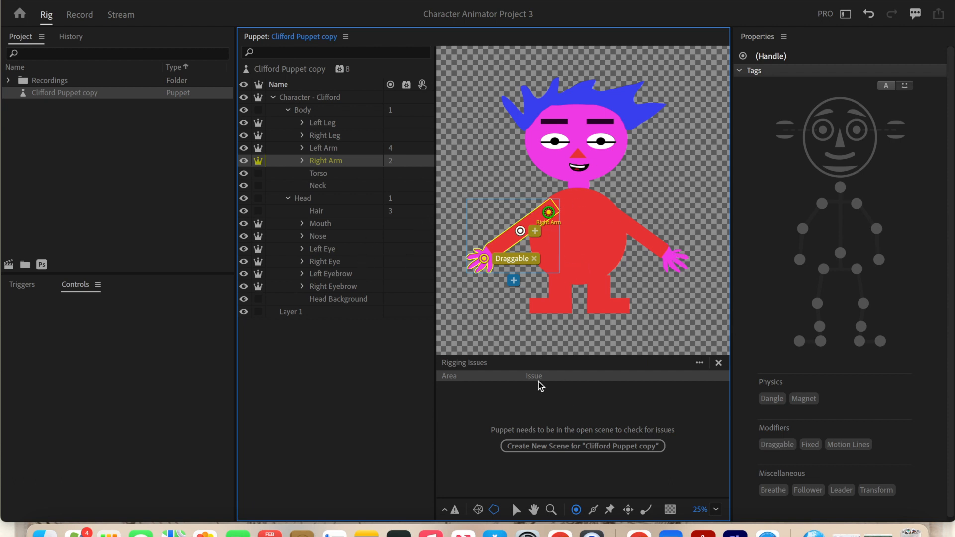
Tag the right arm's origin handle as Right Shoulder, its middle handle as Right Elbow and its Draggable handle as Right Wrist
{"action": "left_click", "coordinate": [515, 510]}
{"action": "left_click", "coordinate": [549, 213]}
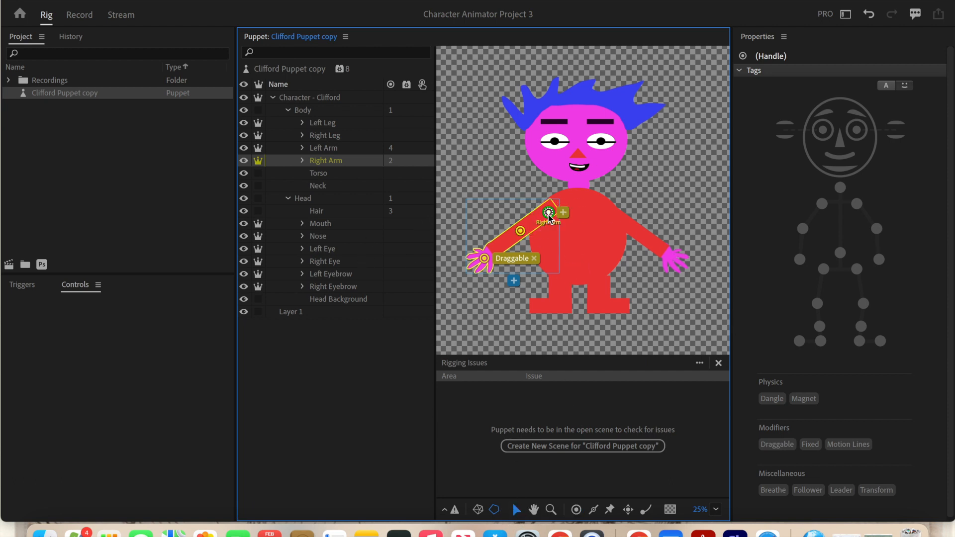
{"action": "left_click", "coordinate": [822, 205]}
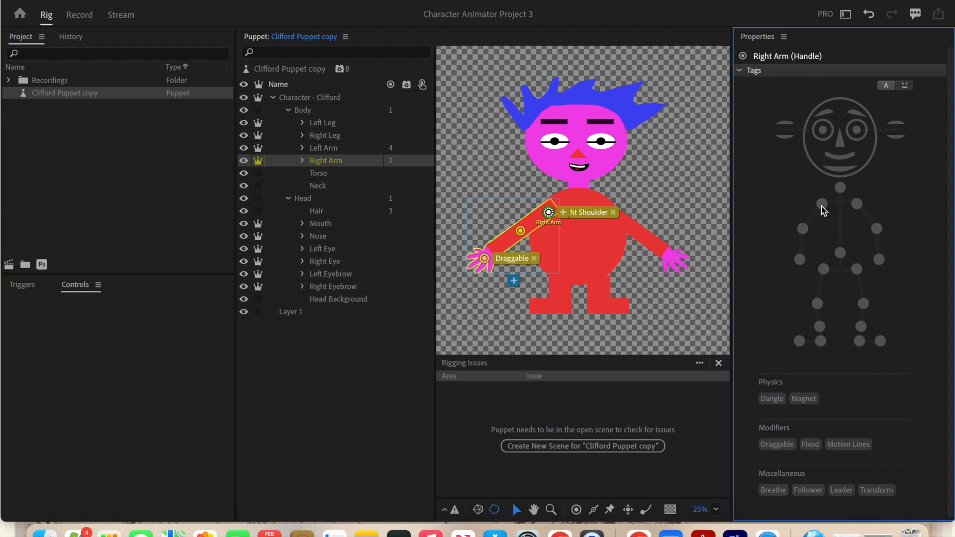
{"action": "left_click", "coordinate": [521, 230]}
{"action": "left_click", "coordinate": [802, 228]}
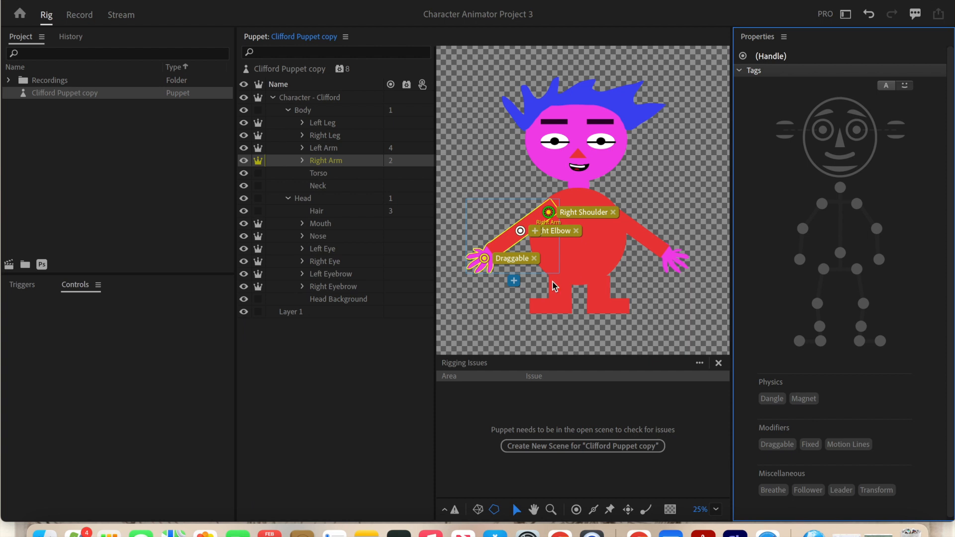
{"action": "left_click", "coordinate": [485, 259]}
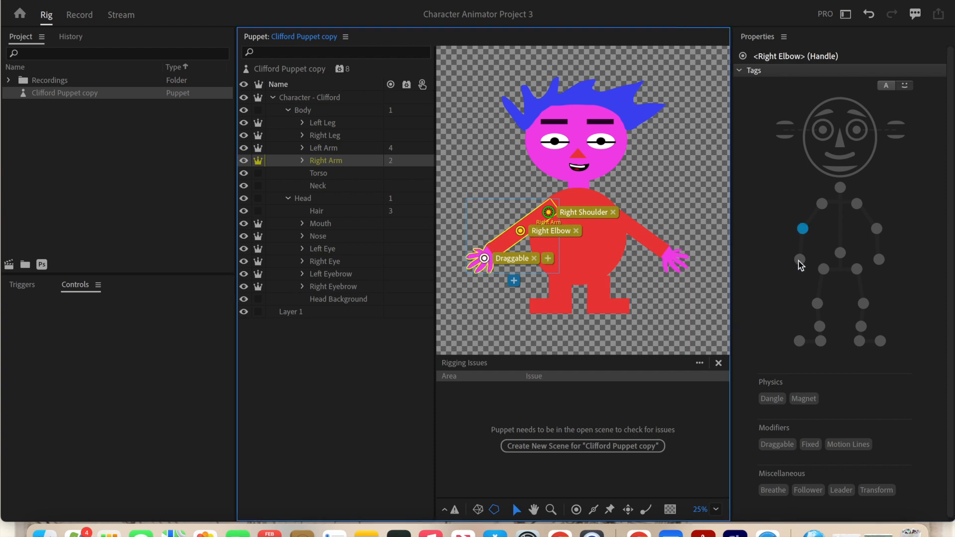
{"action": "left_click", "coordinate": [800, 259]}
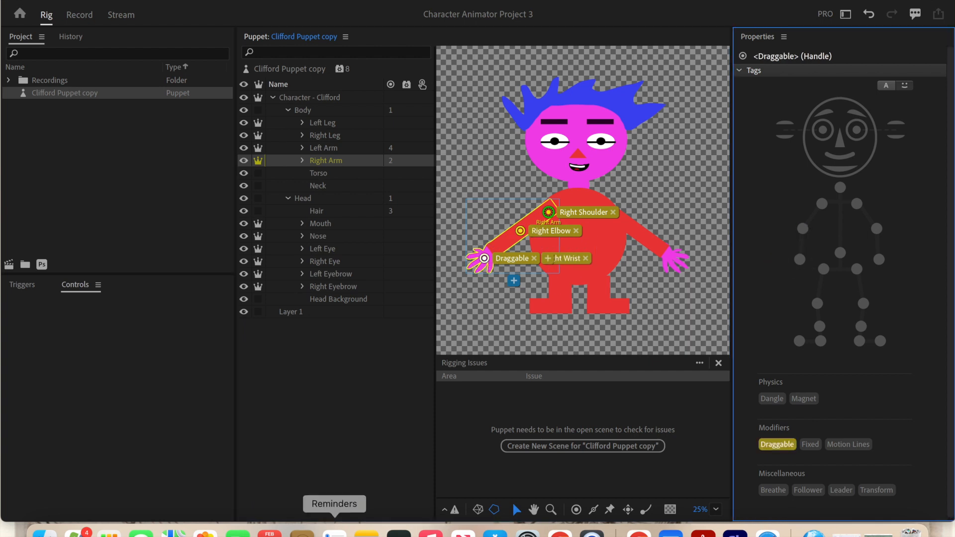
Add sticks along the right arm's forearm and upper arm, on both sides of the elbow handle
{"action": "left_click", "coordinate": [593, 511]}
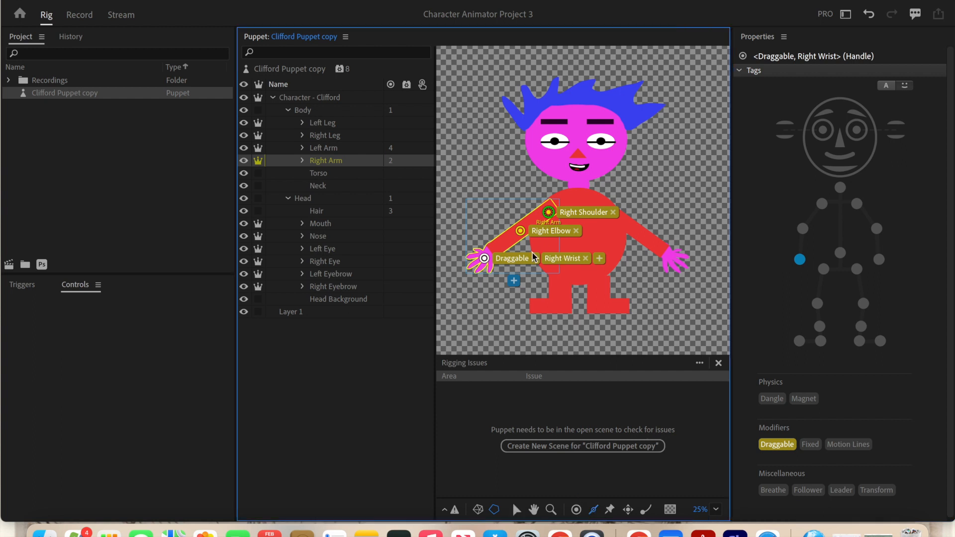
{"action": "mouse_move", "coordinate": [511, 236]}
{"action": "left_mouse_down"}
{"action": "mouse_move", "coordinate": [481, 256]}
{"action": "mouse_move", "coordinate": [540, 217]}
{"action": "mouse_move", "coordinate": [534, 221]}
{"action": "left_mouse_up"}
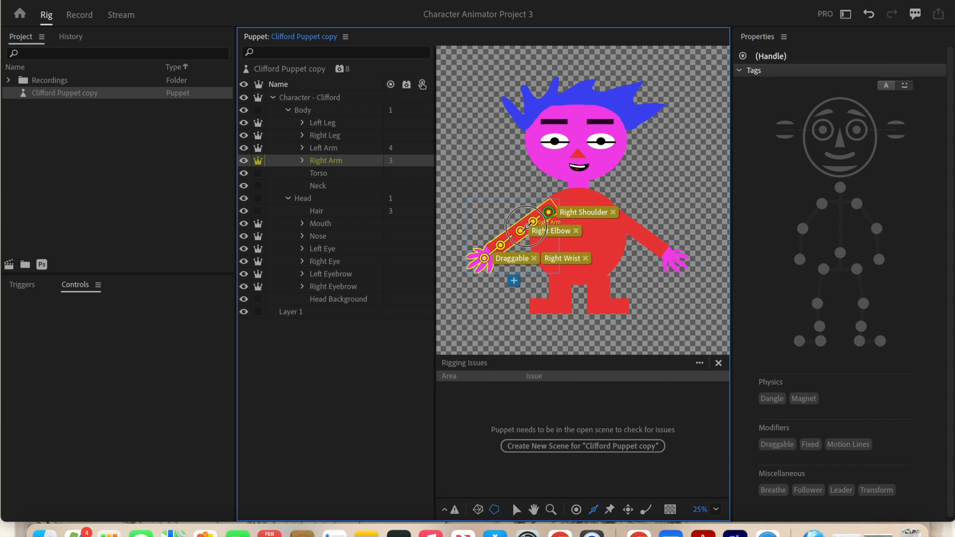
{"action": "left_click", "coordinate": [532, 221]}
Add the Limb IK and Body behaviors to Clifford Puppet copy
{"action": "left_click", "coordinate": [58, 97]}
{"action": "double_click", "coordinate": [55, 98]}
{"action": "left_click", "coordinate": [54, 96]}
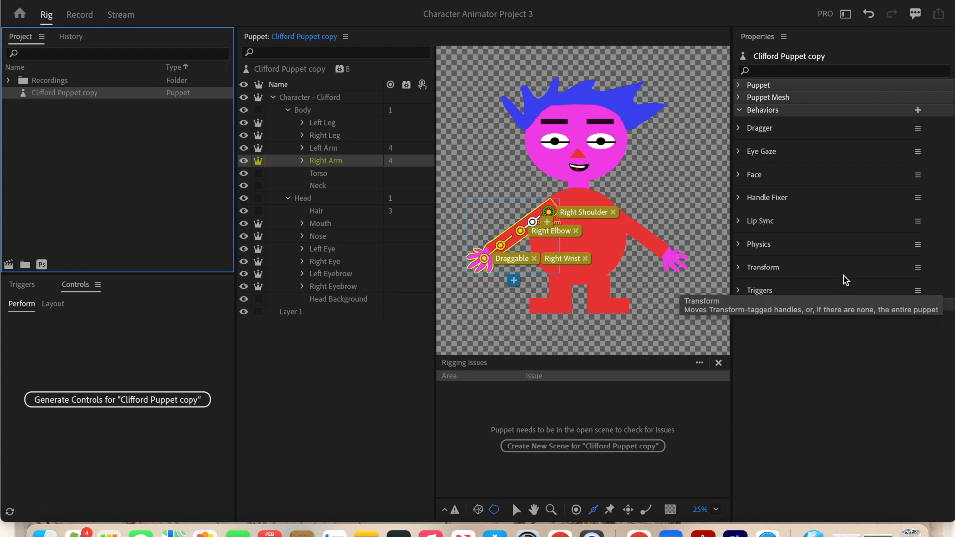
{"action": "left_click", "coordinate": [918, 110]}
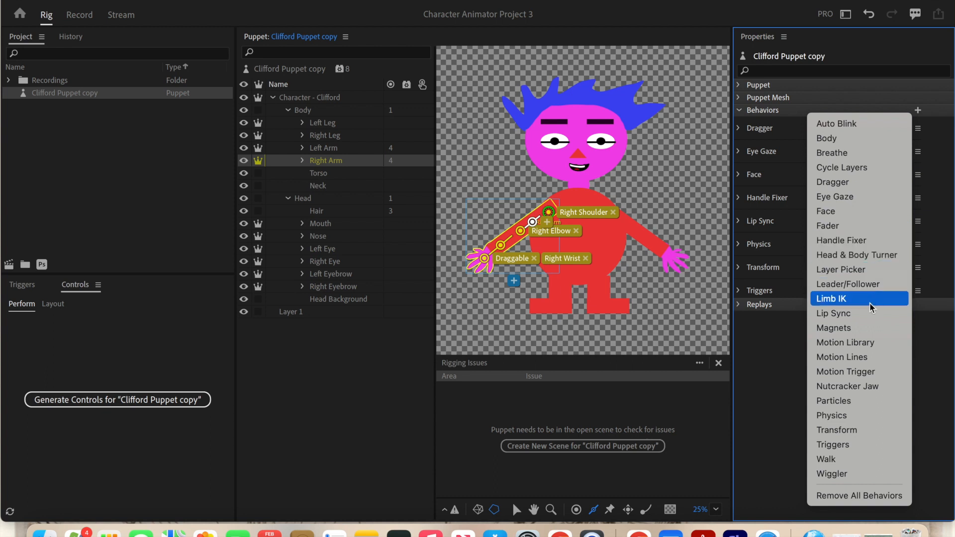
{"action": "left_click", "coordinate": [842, 301]}
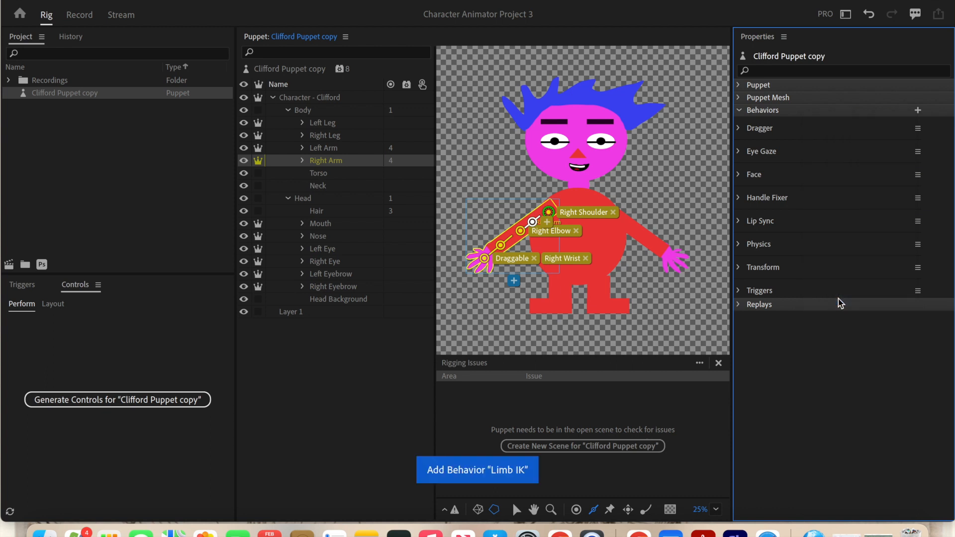
{"action": "left_click", "coordinate": [911, 111]}
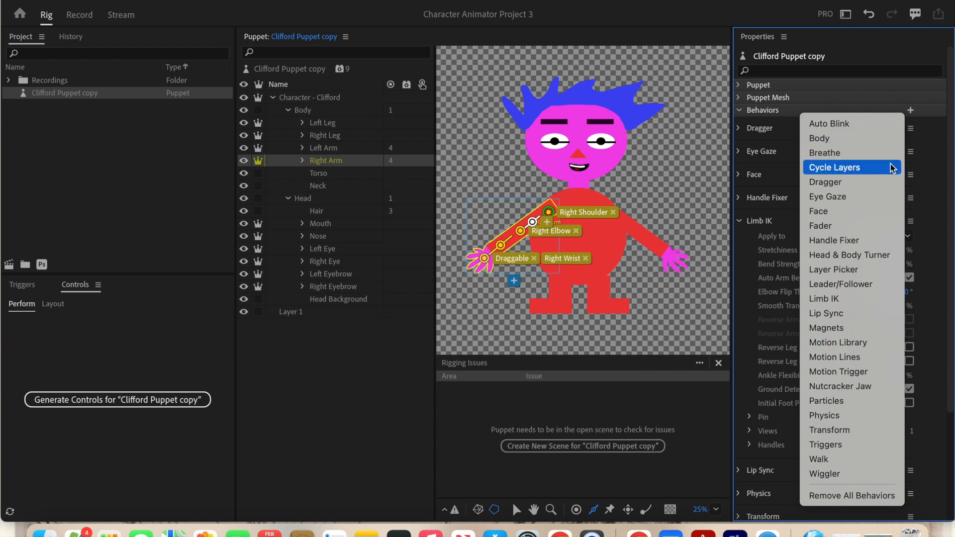
{"action": "left_click", "coordinate": [874, 139]}
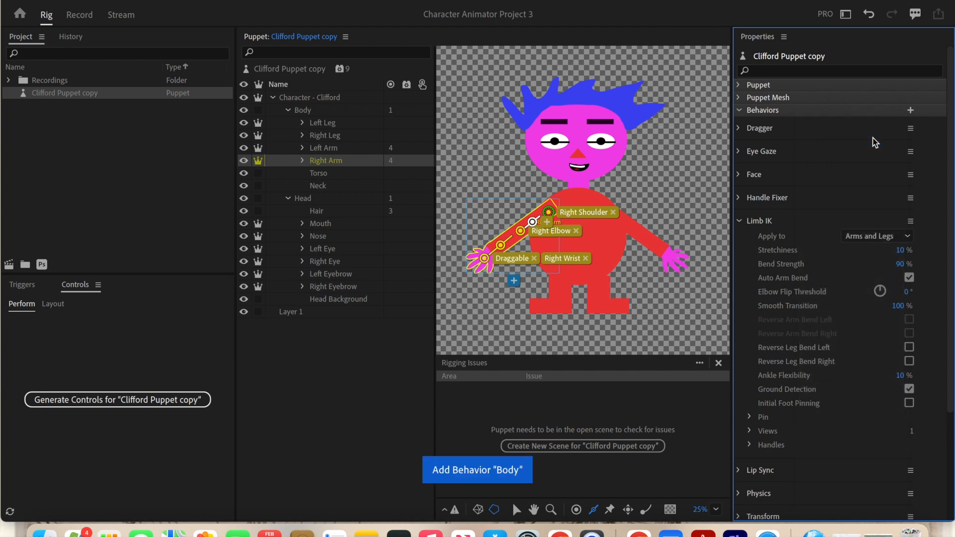
Enable Left Shoulder, Left Elbow, Right Shoulder and Right Elbow among the Body behavior's tracked handles
{"action": "scroll", "coordinate": [790, 513], "scroll_direction": "down", "scroll_amount": 6}
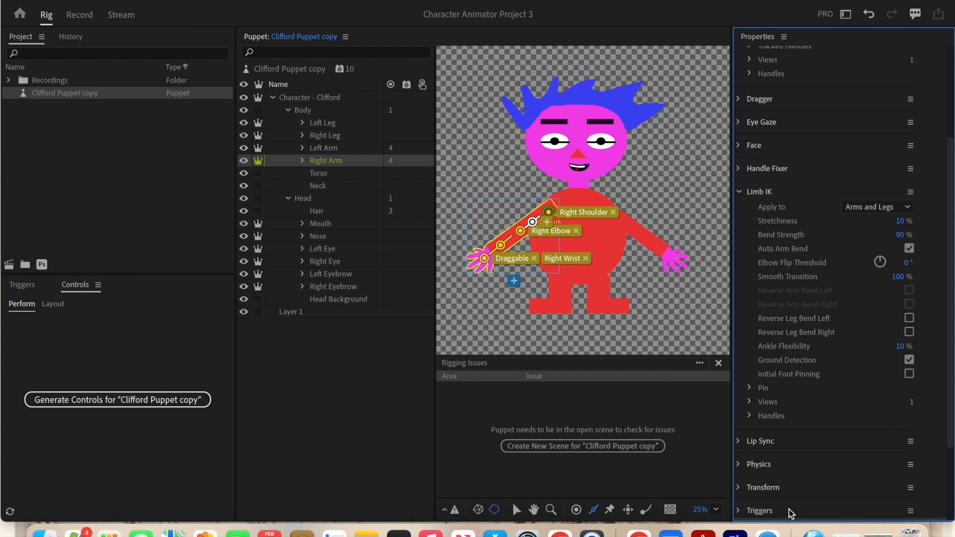
{"action": "scroll", "coordinate": [790, 392], "scroll_direction": "down", "scroll_amount": 2}
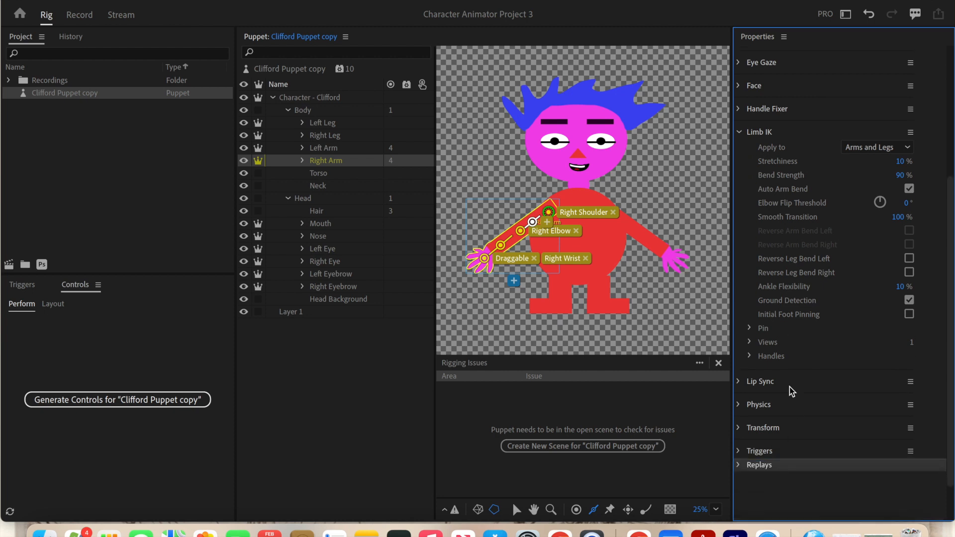
{"action": "scroll", "coordinate": [791, 391], "scroll_direction": "up", "scroll_amount": 3}
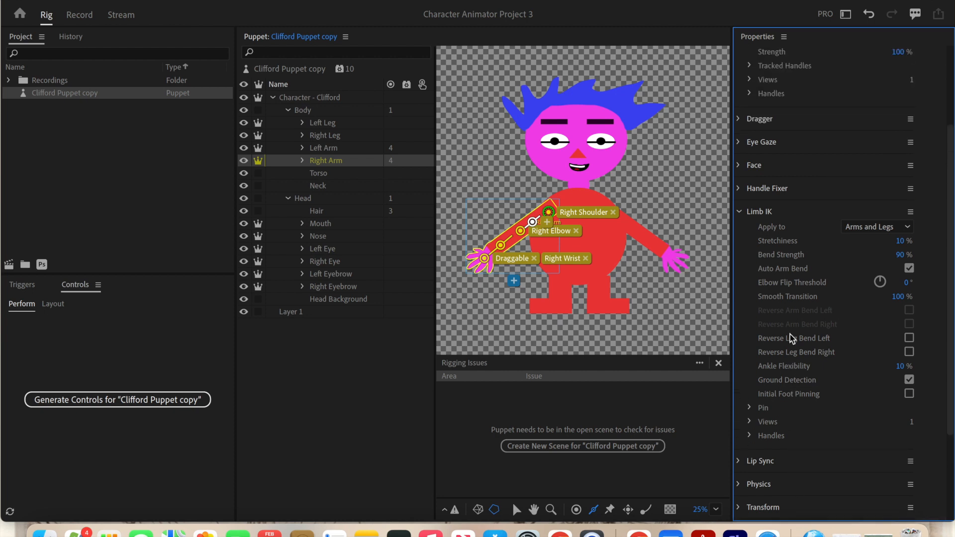
{"action": "scroll", "coordinate": [794, 340], "scroll_direction": "up", "scroll_amount": 4}
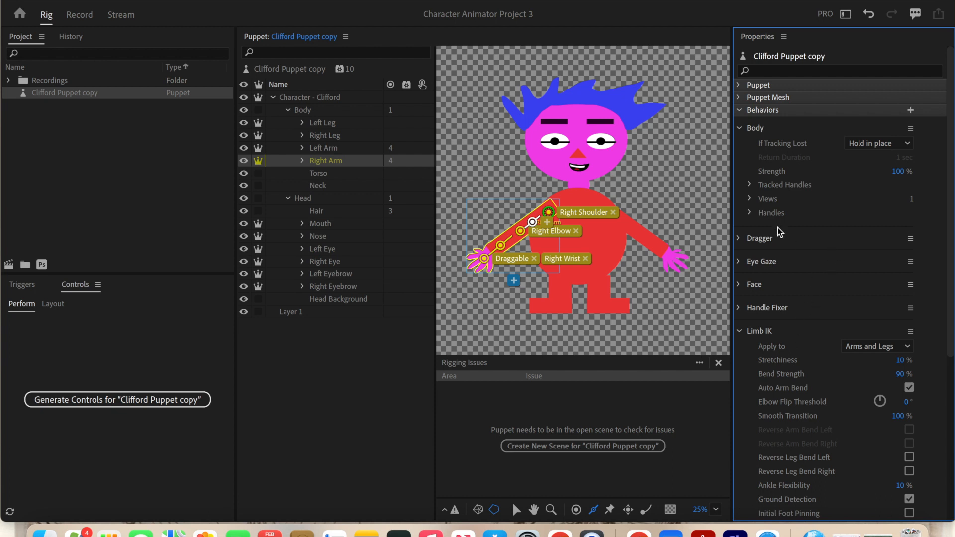
{"action": "left_click", "coordinate": [749, 185]}
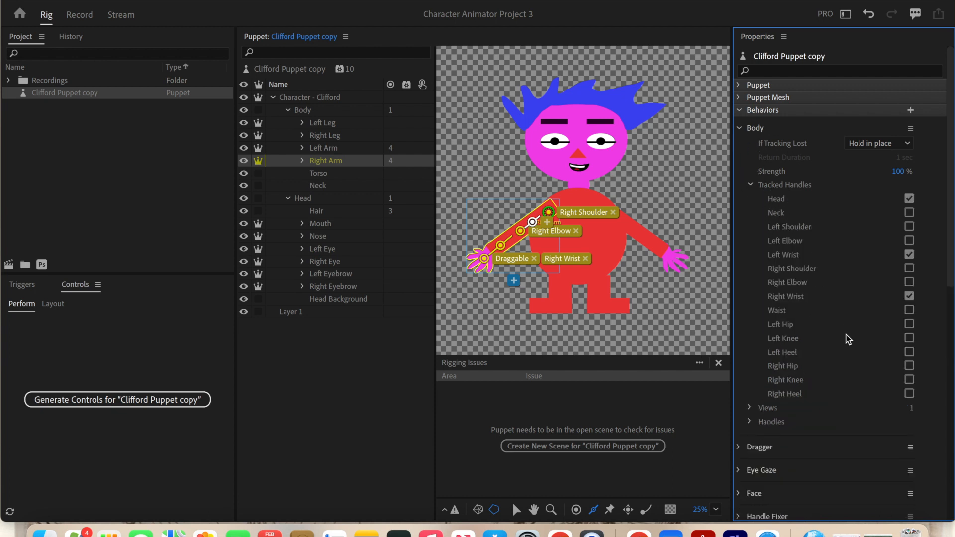
{"action": "left_click", "coordinate": [909, 226]}
{"action": "left_click", "coordinate": [909, 241]}
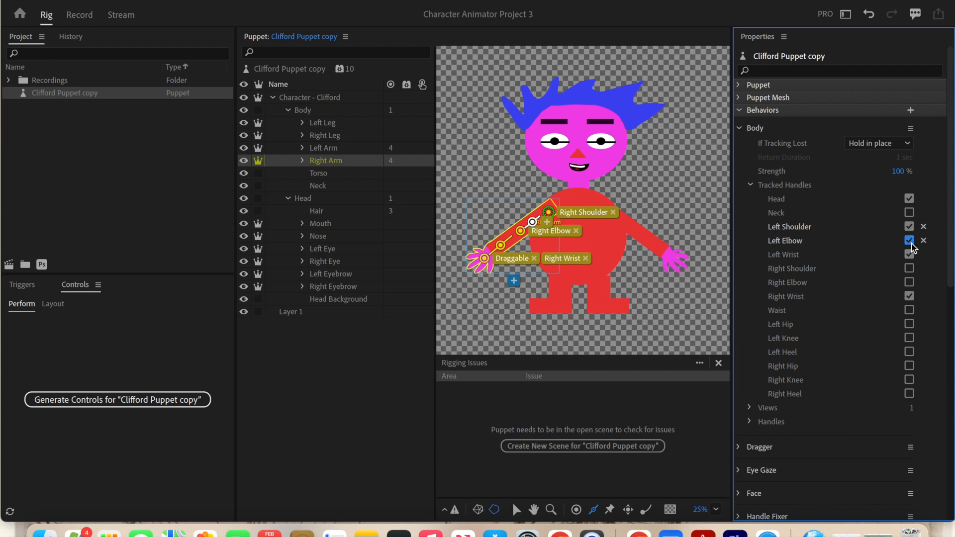
{"action": "left_click", "coordinate": [909, 270]}
{"action": "left_click", "coordinate": [910, 283]}
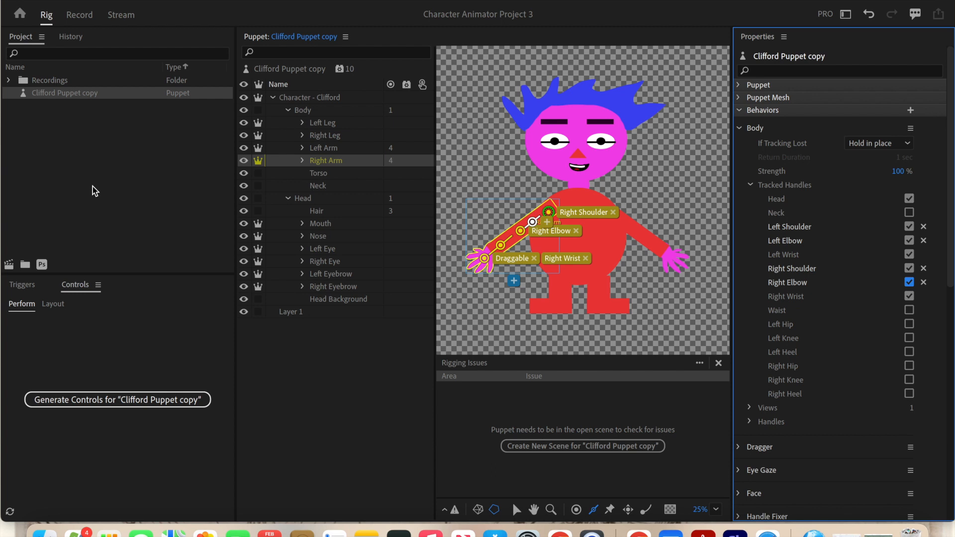
Switch to the Record workspace, create a scene from Clifford Puppet copy, and select the puppet in the project
{"action": "left_click", "coordinate": [80, 15]}
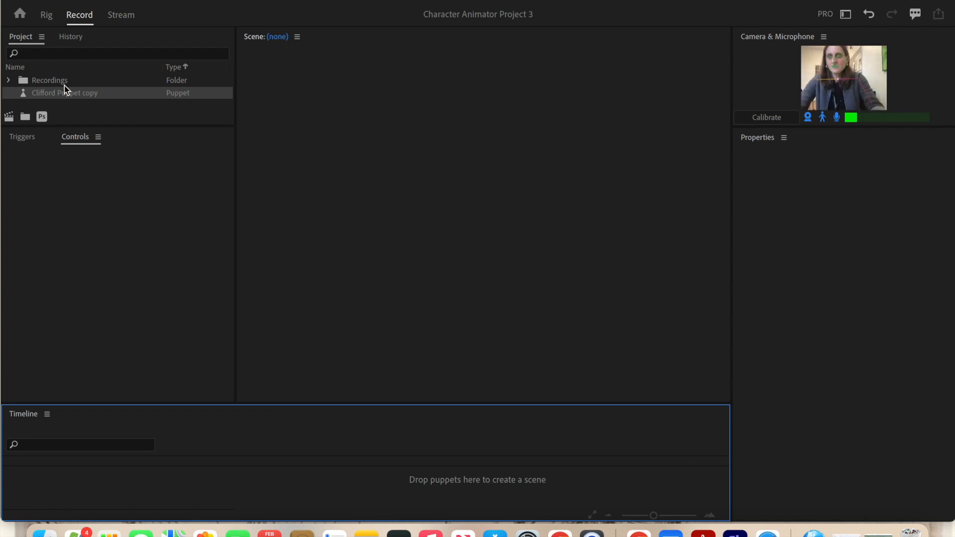
{"action": "left_click_drag", "start_coordinate": [64, 94], "coordinate": [492, 193]}
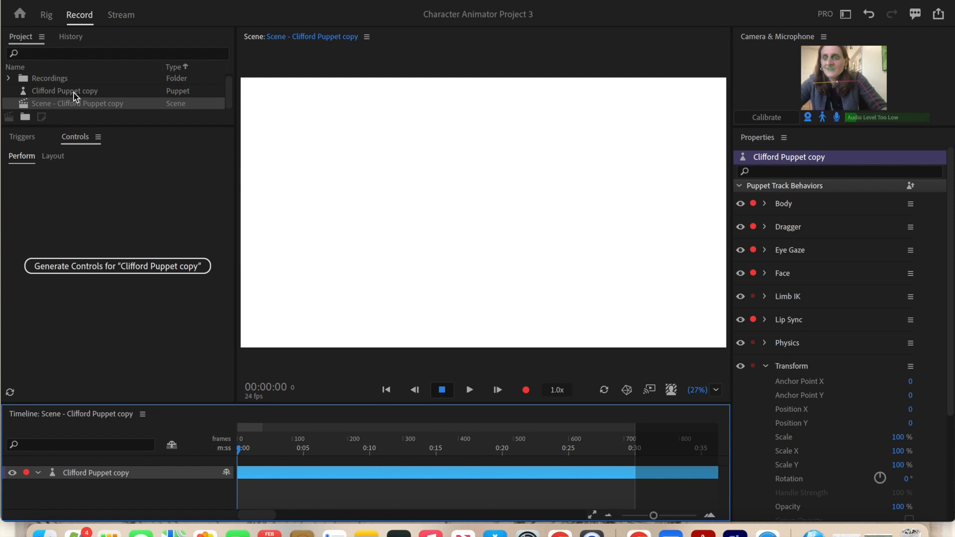
{"action": "left_click_drag", "start_coordinate": [67, 94], "coordinate": [68, 90]}
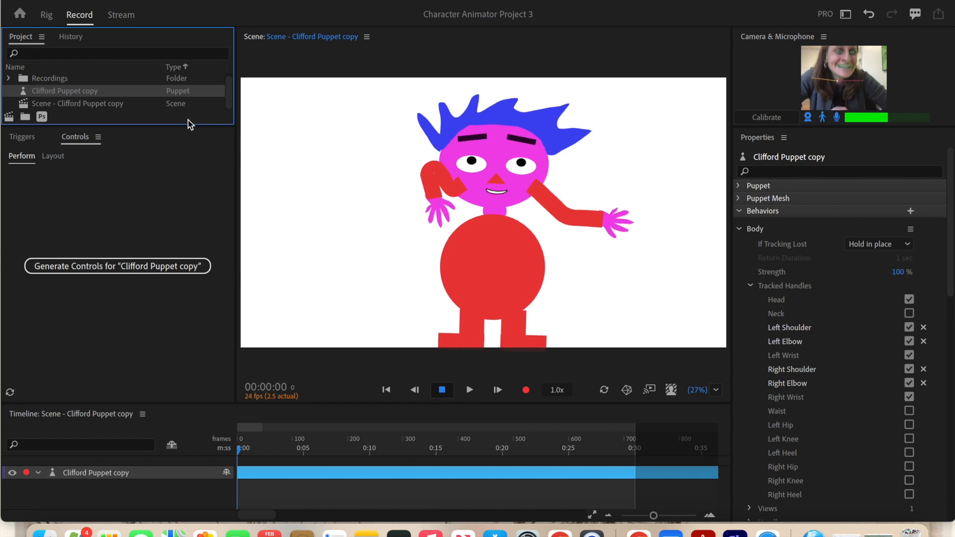
Return to the Rig workspace and add the Limb IK and Body behaviors to the Left Arm layer
{"action": "left_click", "coordinate": [46, 17]}
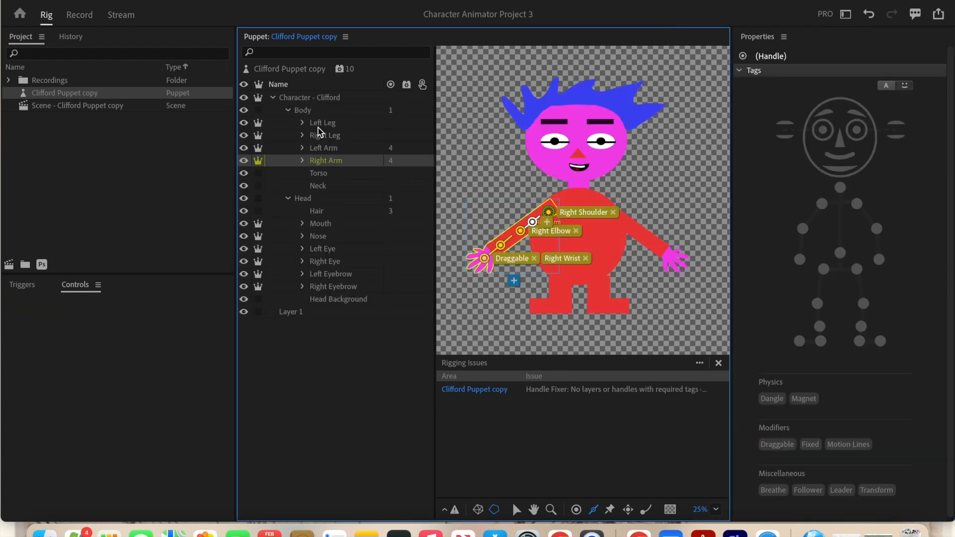
{"action": "left_click", "coordinate": [326, 148]}
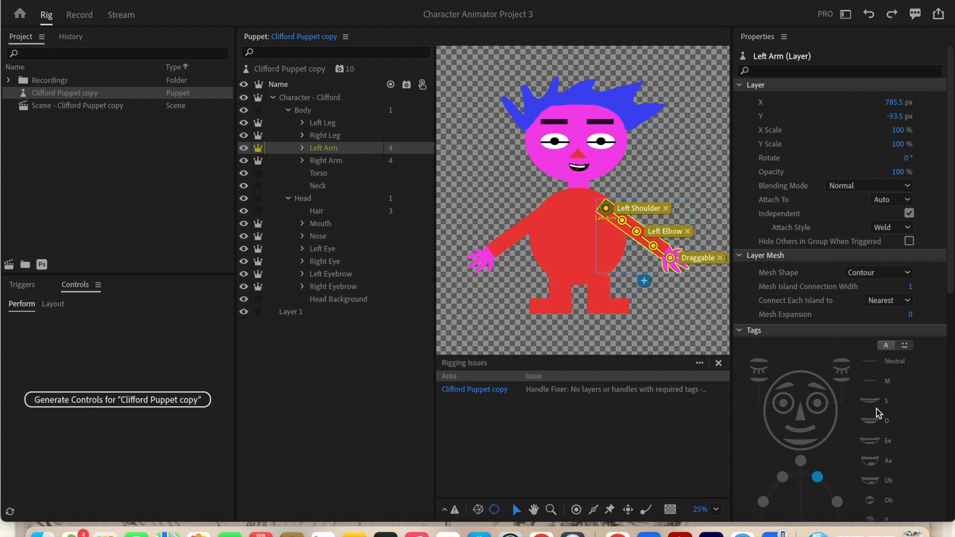
{"action": "scroll", "coordinate": [876, 409], "scroll_direction": "down", "scroll_amount": 3}
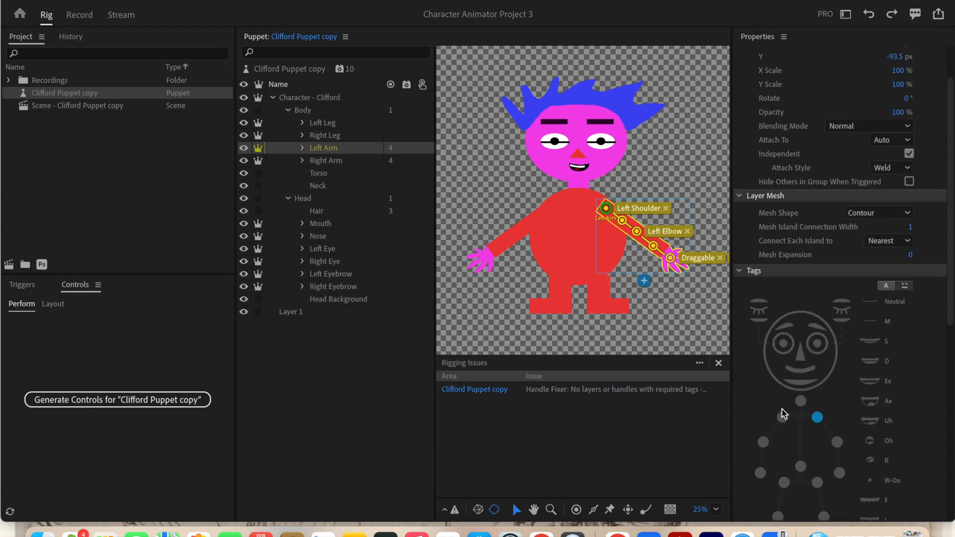
{"action": "left_click", "coordinate": [321, 149]}
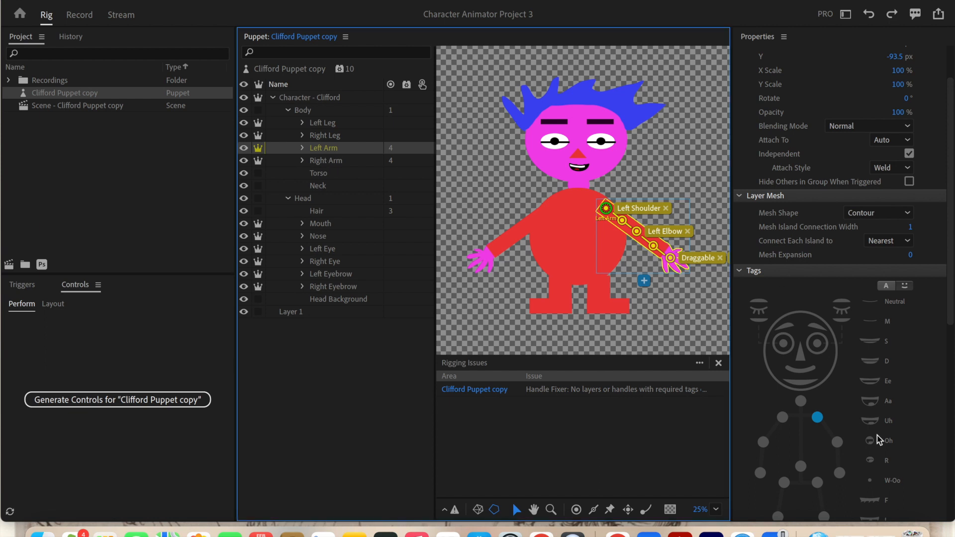
{"action": "scroll", "coordinate": [876, 435], "scroll_direction": "down", "scroll_amount": 15}
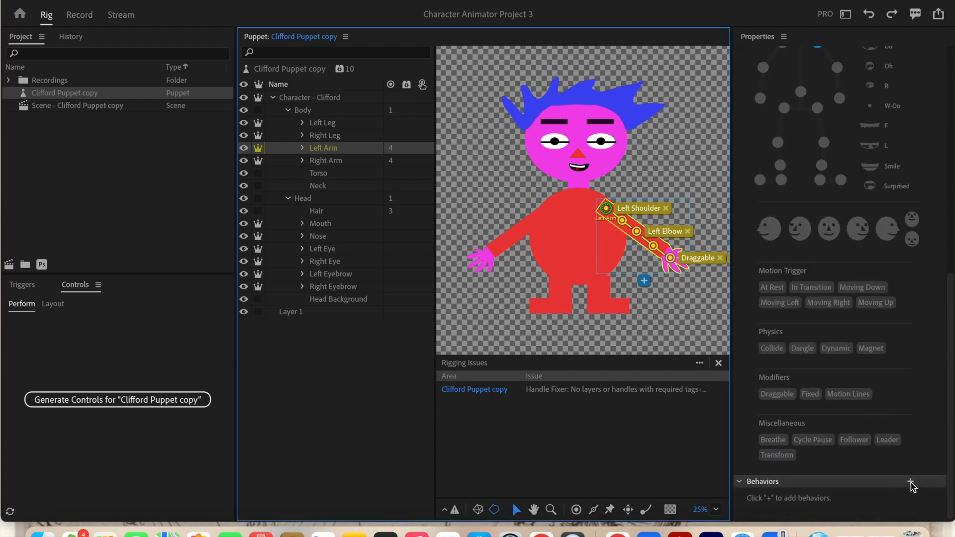
{"action": "left_click", "coordinate": [911, 483]}
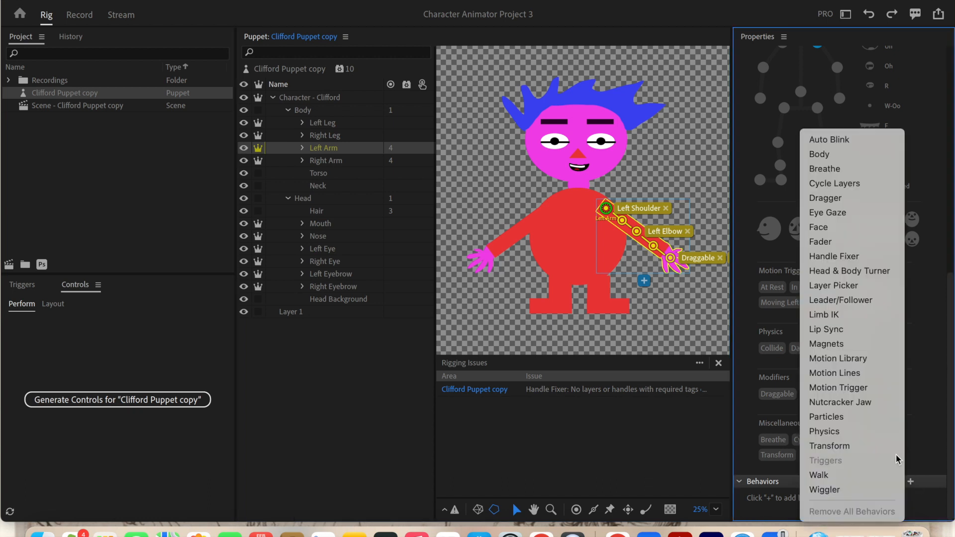
{"action": "left_click", "coordinate": [826, 315]}
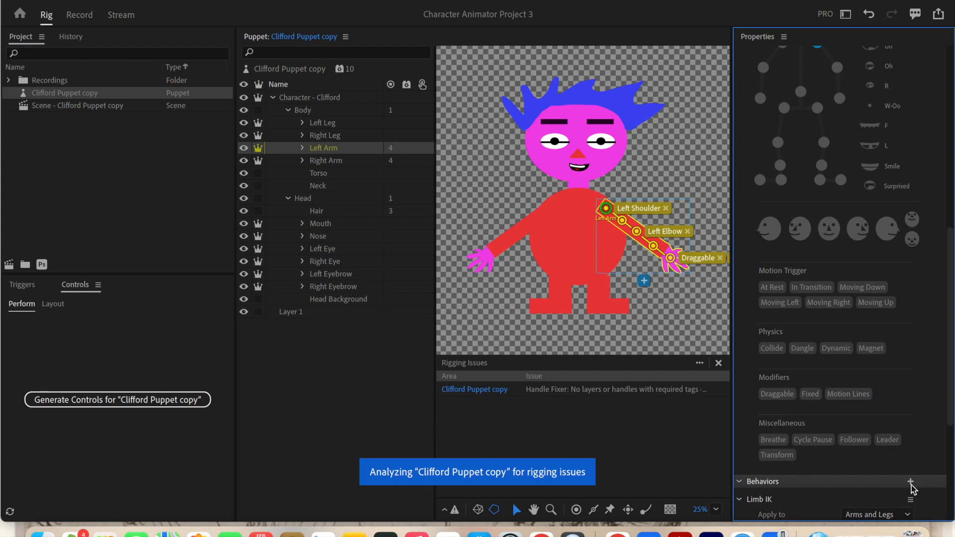
{"action": "left_click", "coordinate": [911, 483]}
{"action": "left_click", "coordinate": [911, 483]}
{"action": "left_click", "coordinate": [911, 483]}
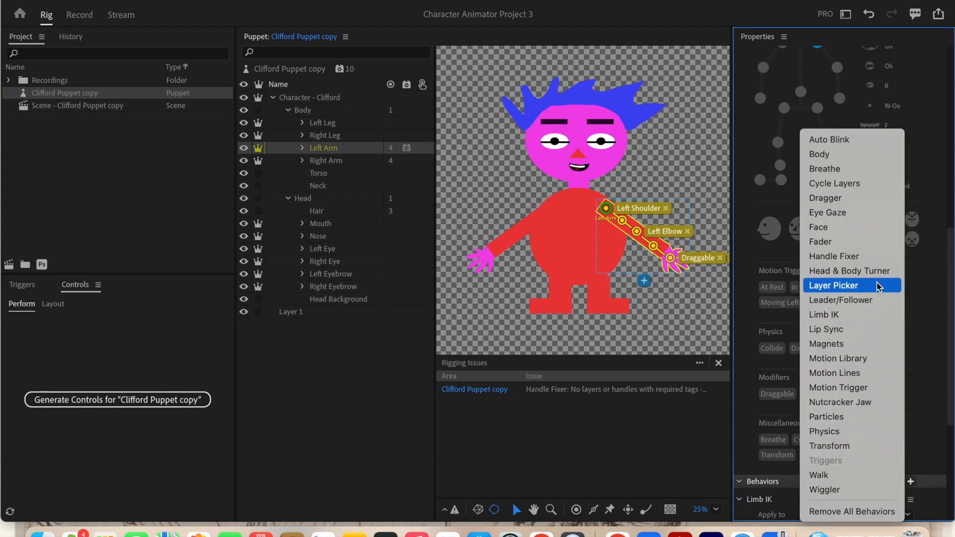
{"action": "left_click", "coordinate": [842, 154]}
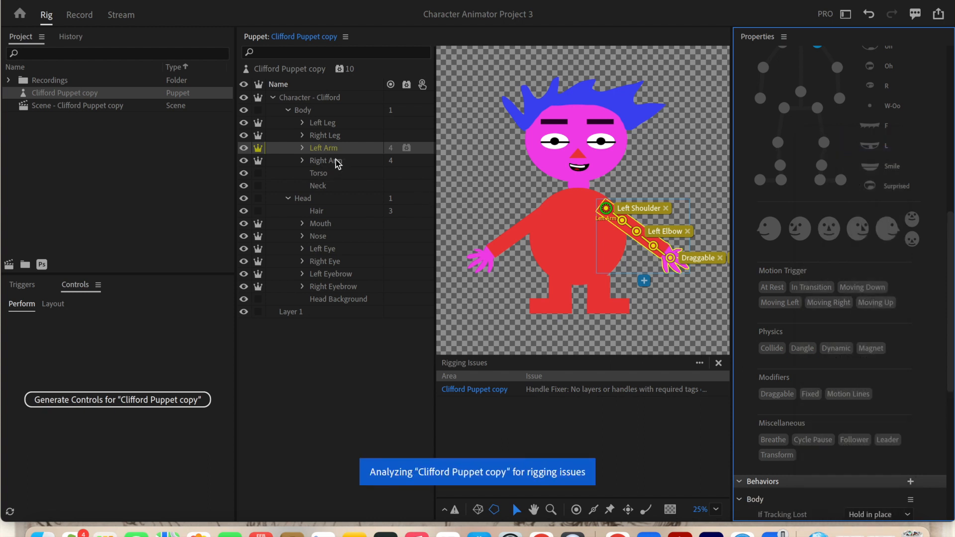
Add the Limb IK and Body behaviors to the Right Arm layer
{"action": "left_click", "coordinate": [338, 161]}
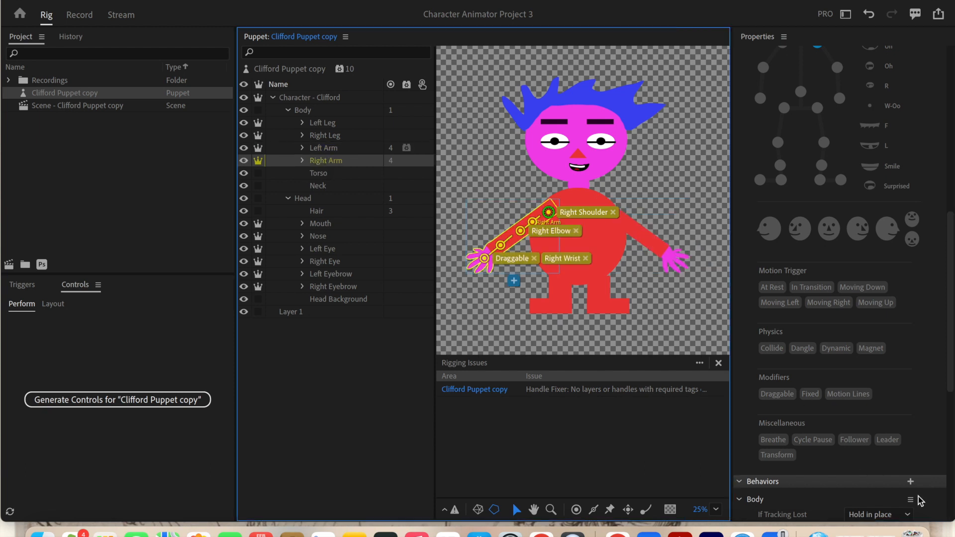
{"action": "left_click", "coordinate": [911, 481]}
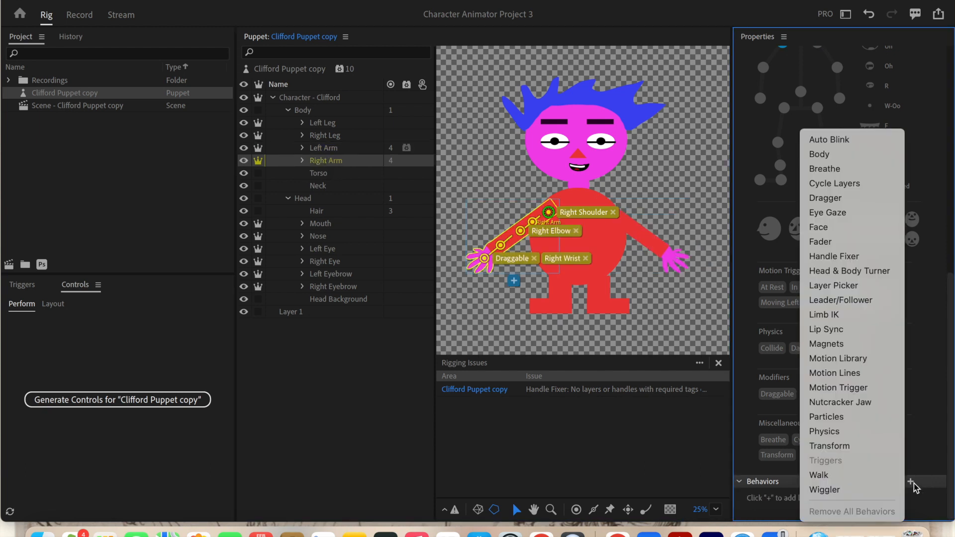
{"action": "left_click", "coordinate": [826, 314]}
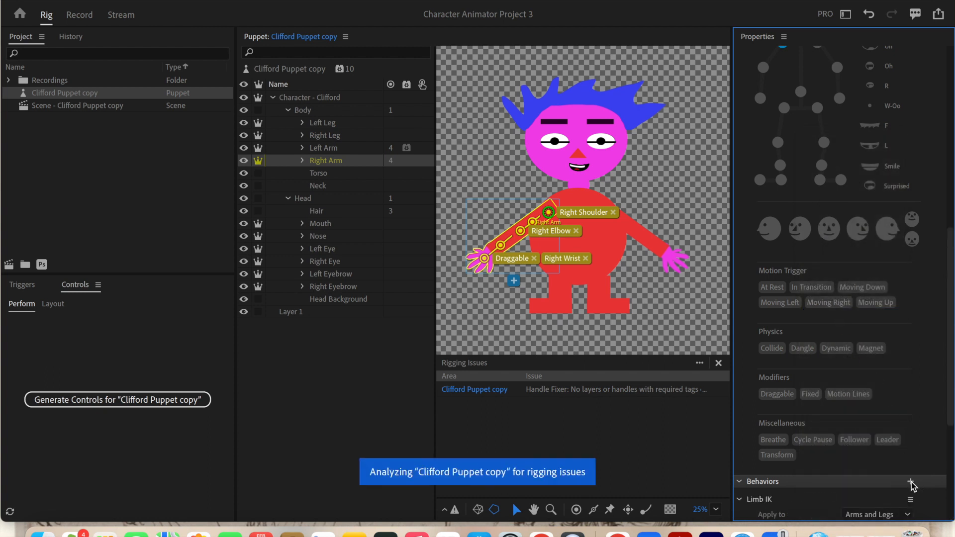
{"action": "left_click", "coordinate": [911, 482]}
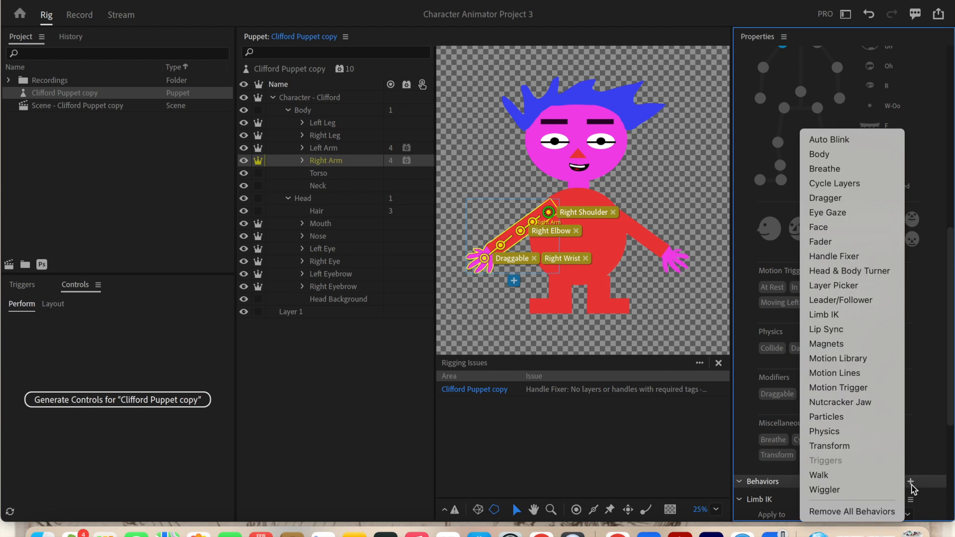
{"action": "left_click", "coordinate": [820, 156]}
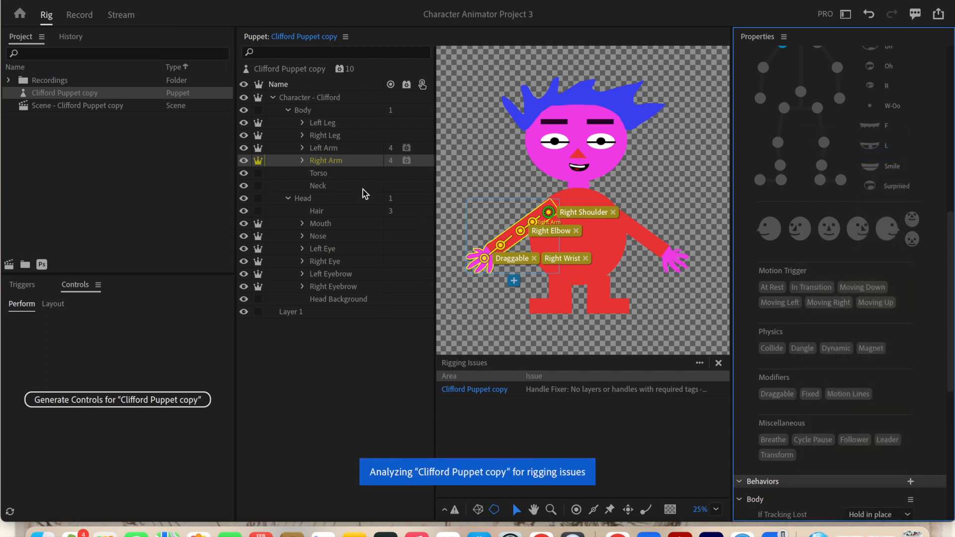
Move the Body group's origin handle up to the upper chest between the shoulders, and test the puppet in the Record workspace
{"action": "left_click", "coordinate": [321, 110]}
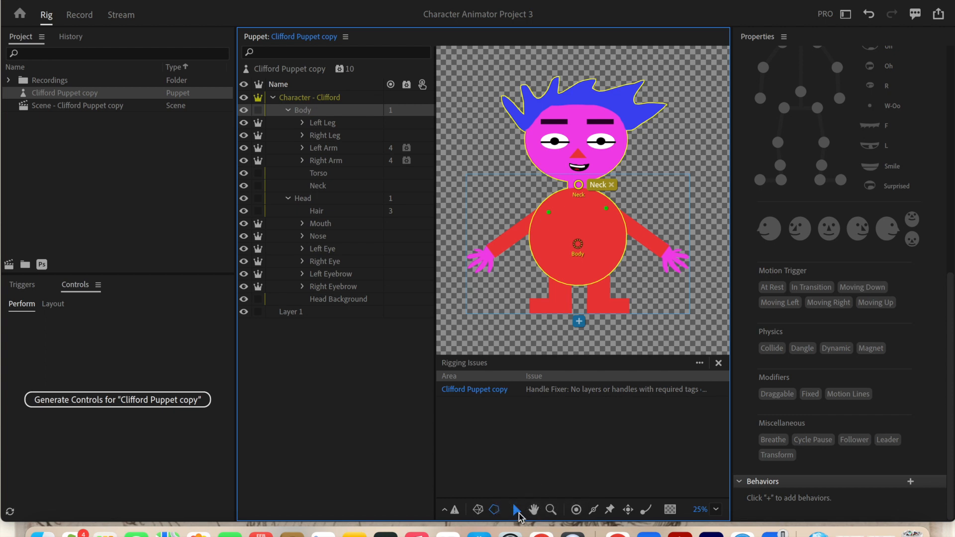
{"action": "mouse_move", "coordinate": [578, 249]}
{"action": "left_click_drag", "start_coordinate": [578, 249], "coordinate": [578, 209]}
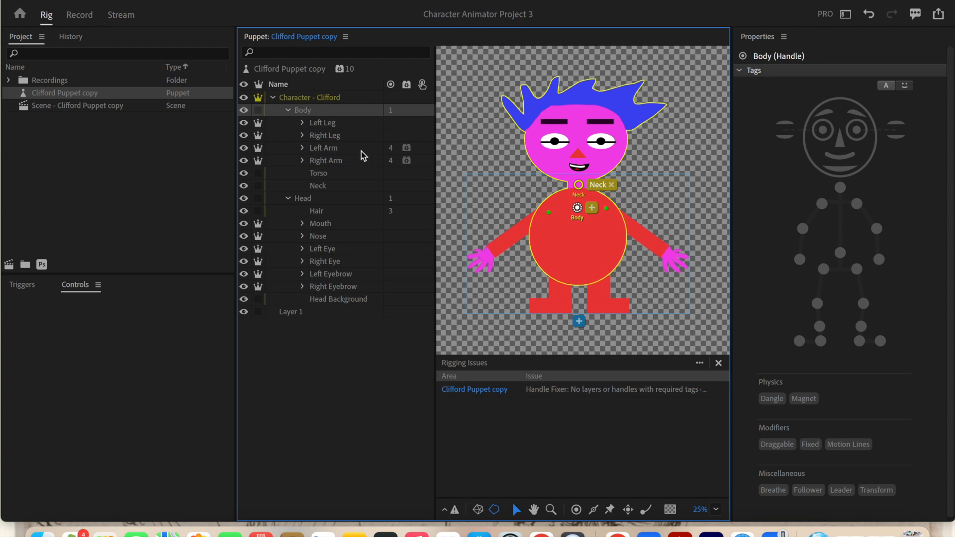
{"action": "left_click", "coordinate": [79, 15]}
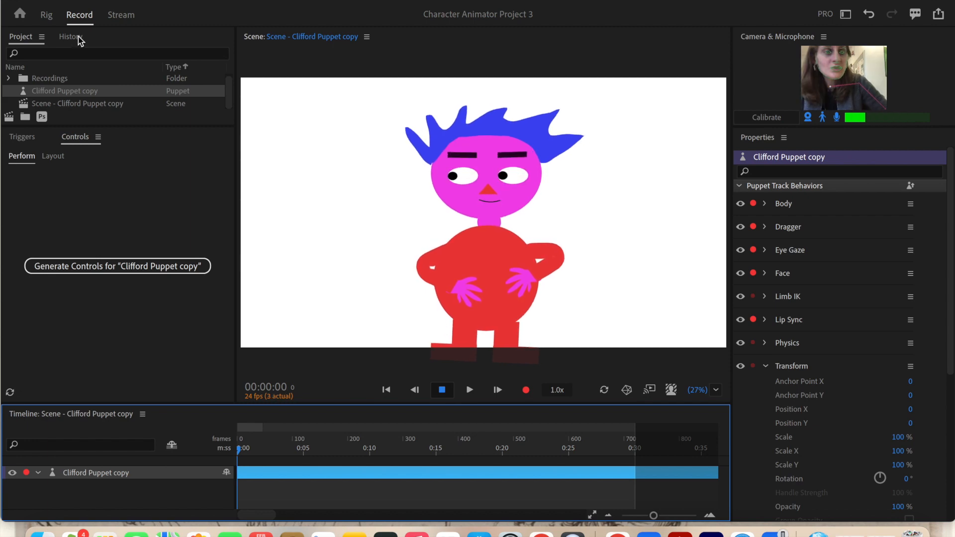
In the Rig workspace, pin both feet of the Body group with Fixed handles, each placed on the sole directly beneath its leg
{"action": "left_click", "coordinate": [46, 15]}
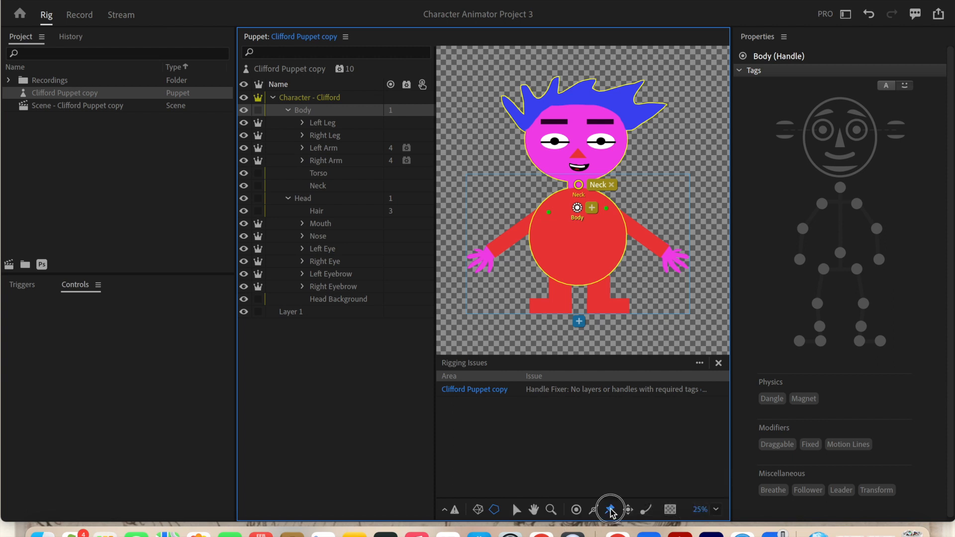
{"action": "left_click", "coordinate": [609, 509]}
{"action": "left_click", "coordinate": [562, 311]}
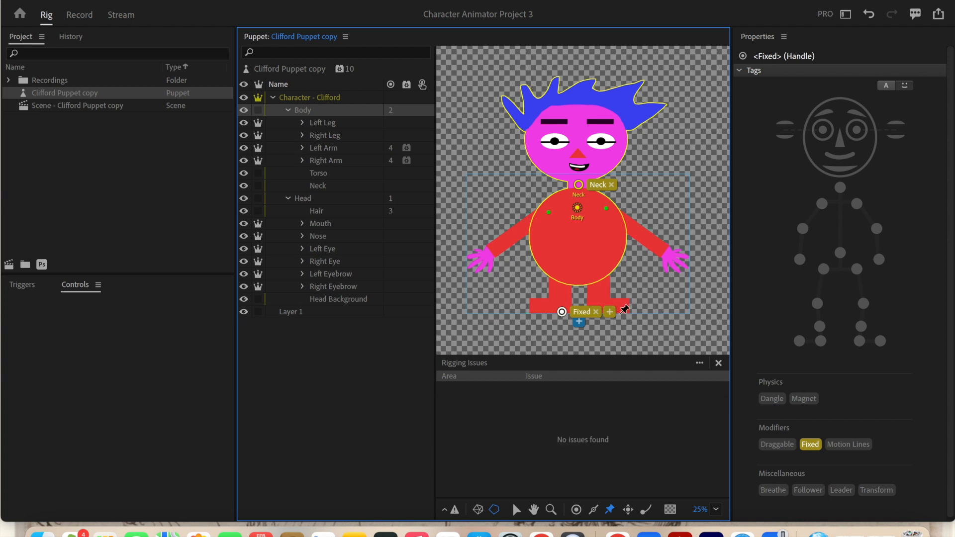
{"action": "left_click", "coordinate": [621, 313]}
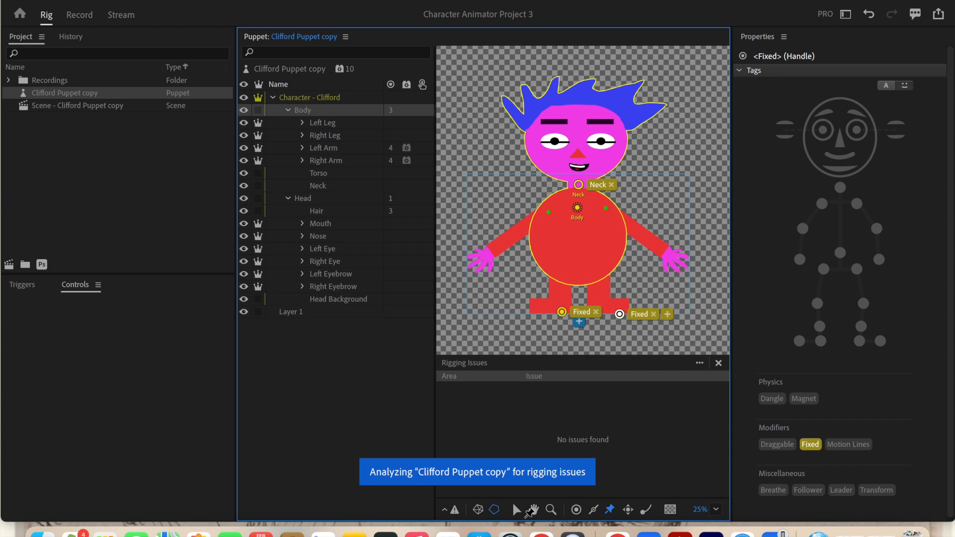
{"action": "left_click", "coordinate": [517, 509]}
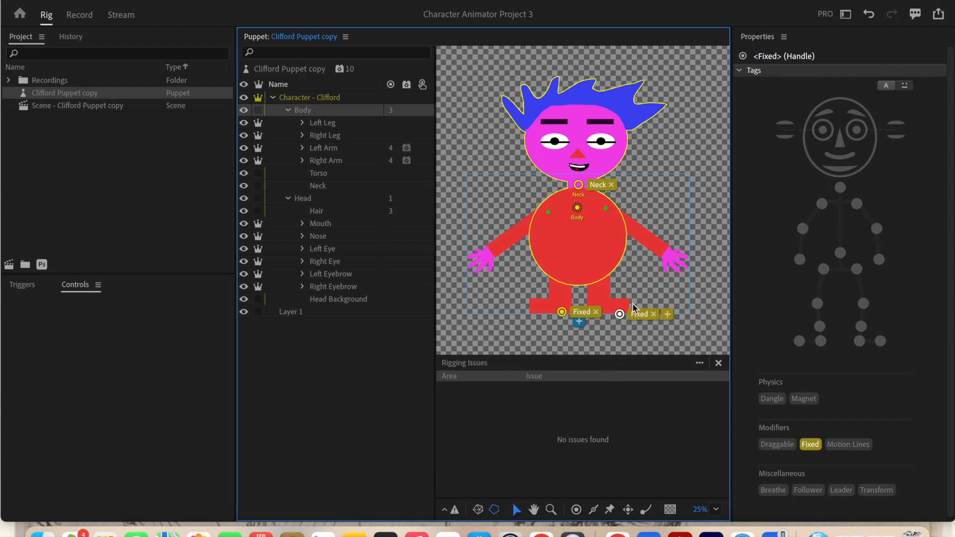
{"action": "left_click_drag", "start_coordinate": [620, 314], "coordinate": [600, 312]}
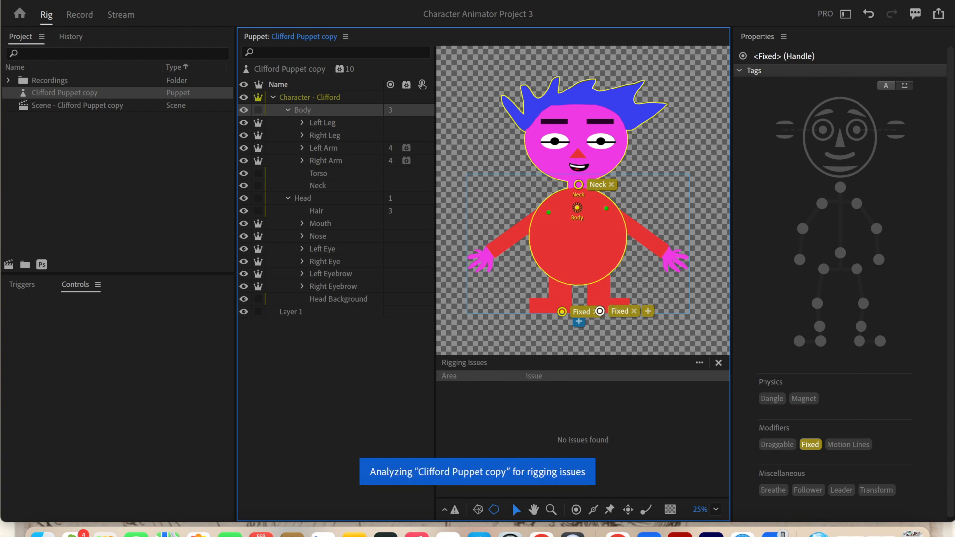
Test the pinned puppet in the Record workspace and expand its Face behavior settings
{"action": "left_click", "coordinate": [78, 17]}
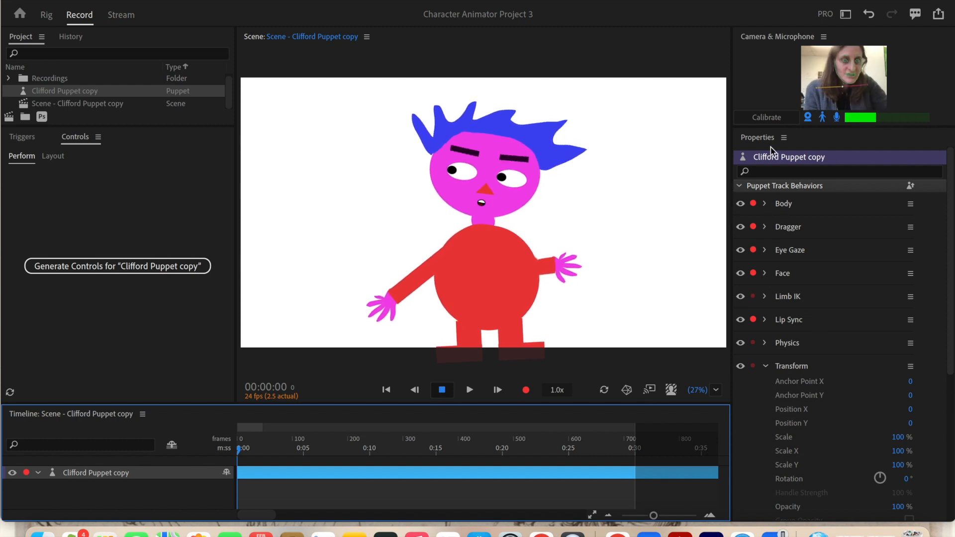
{"action": "left_click", "coordinate": [769, 280]}
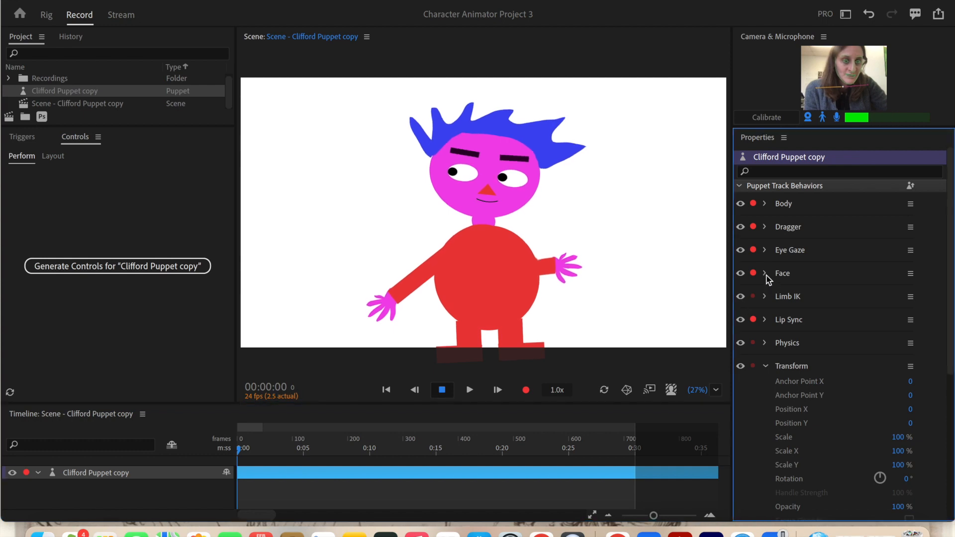
{"action": "left_click", "coordinate": [765, 275]}
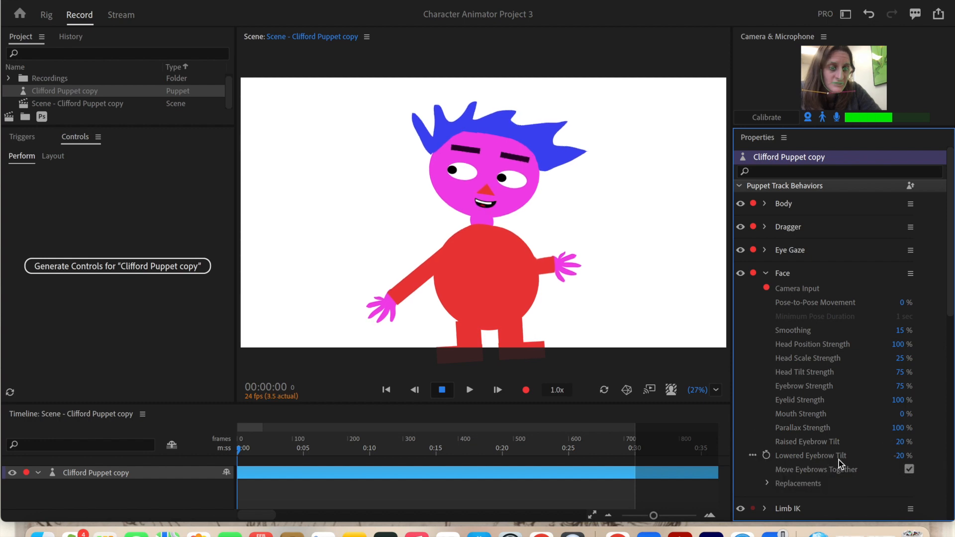
Set the Face behavior's Lowered Eyebrow Tilt to -30%
{"action": "left_click", "coordinate": [901, 455]}
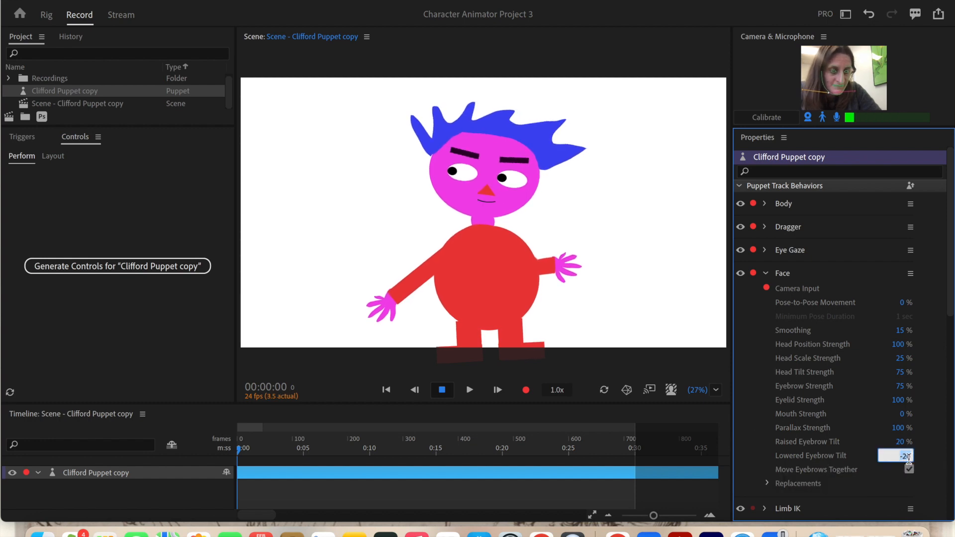
{"action": "left_click", "coordinate": [907, 456]}
{"action": "key", "text": "BackSpace"}
{"action": "key", "text": "BackSpace"}
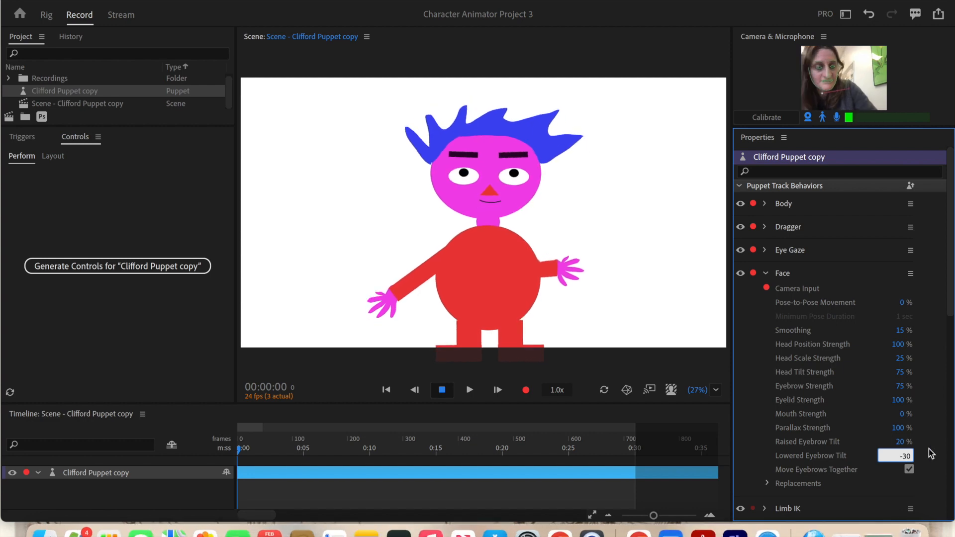
{"action": "key", "text": "Return"}
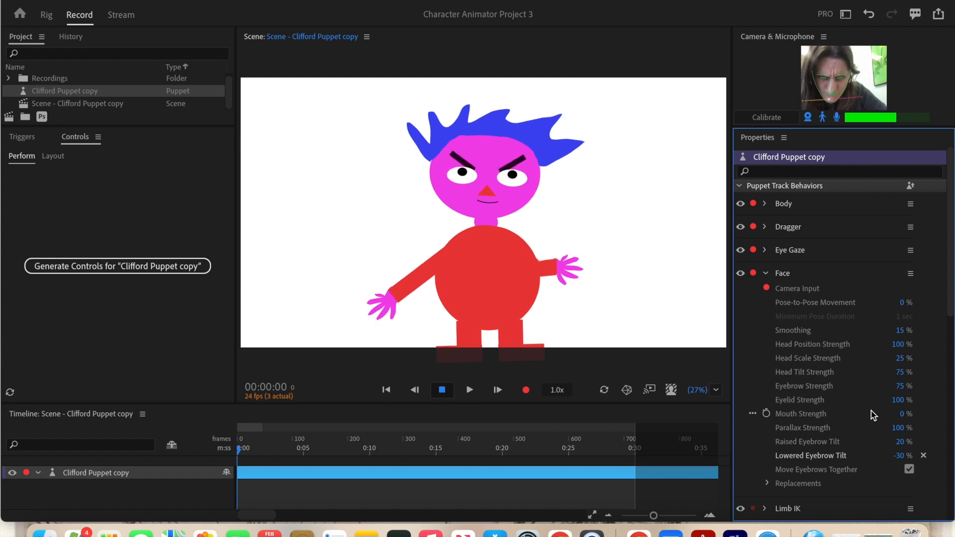
Set the Face behavior's Lowered Eyebrow Tilt to -50%
{"action": "left_click", "coordinate": [905, 455]}
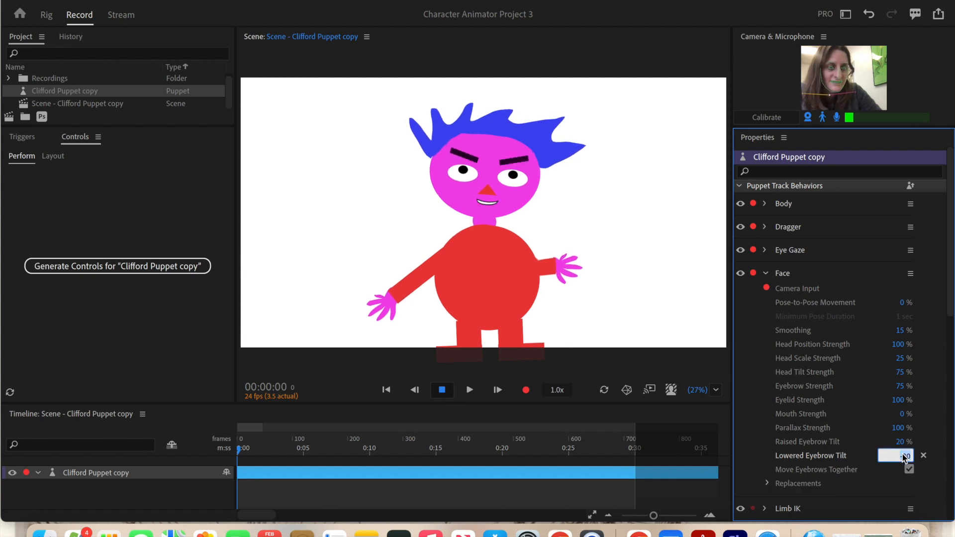
{"action": "left_click", "coordinate": [905, 455]}
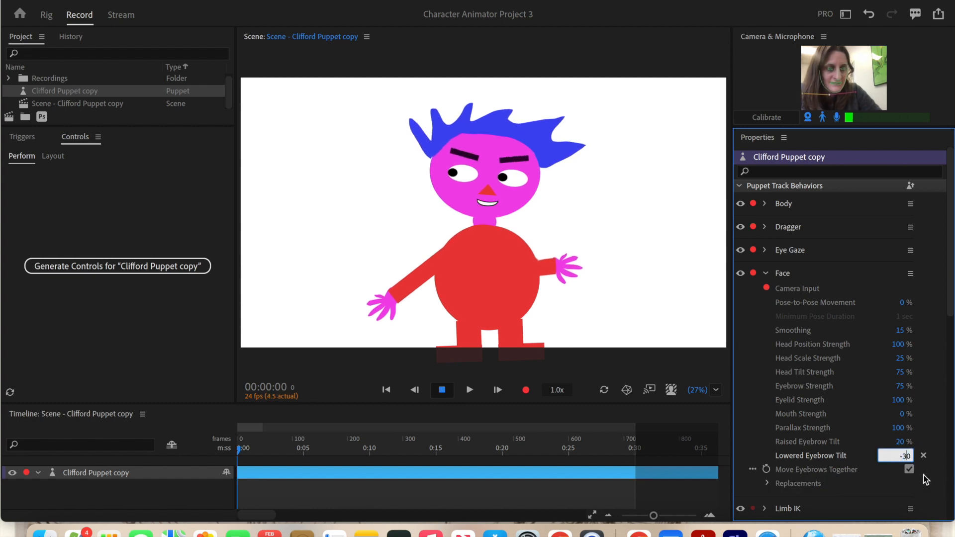
{"action": "key", "text": "BackSpace"}
{"action": "type", "text": "5"}
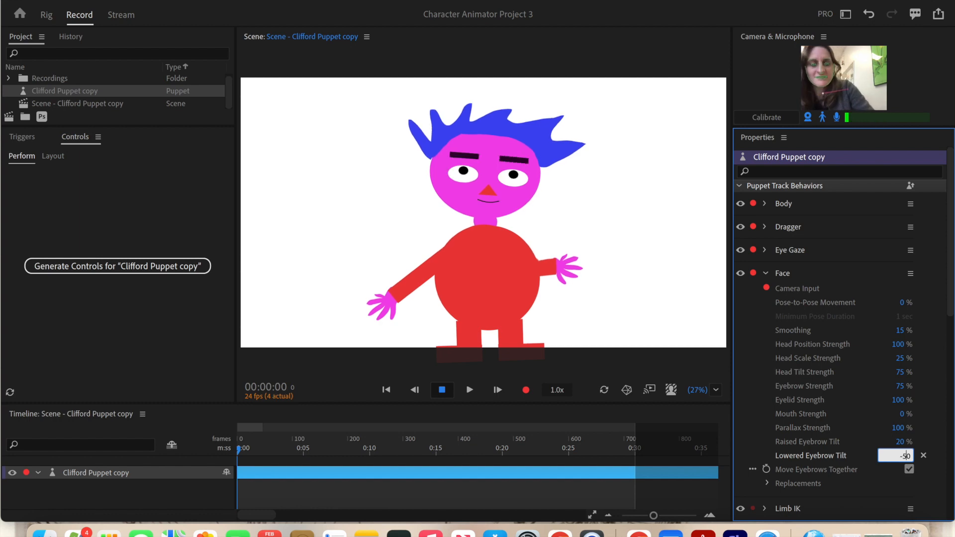
{"action": "key", "text": "Return"}
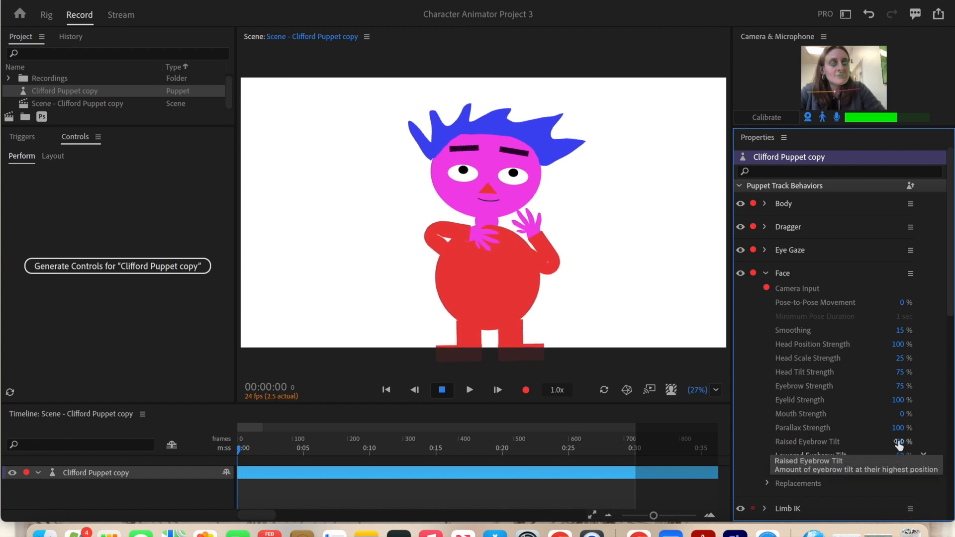
Set the Face behavior's Lowered Eyebrow Tilt to 0%
{"action": "left_click_drag", "start_coordinate": [899, 444], "coordinate": [902, 462]}
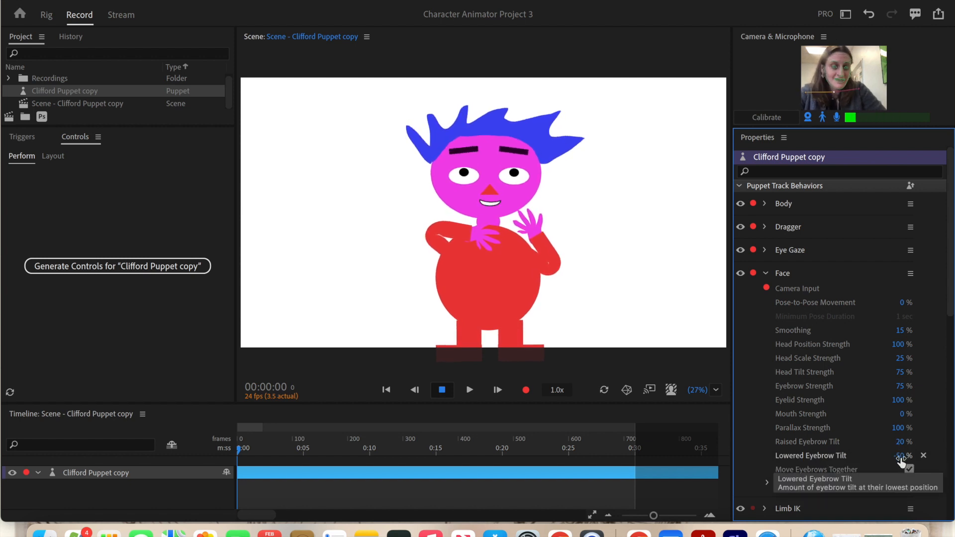
{"action": "left_click", "coordinate": [902, 457]}
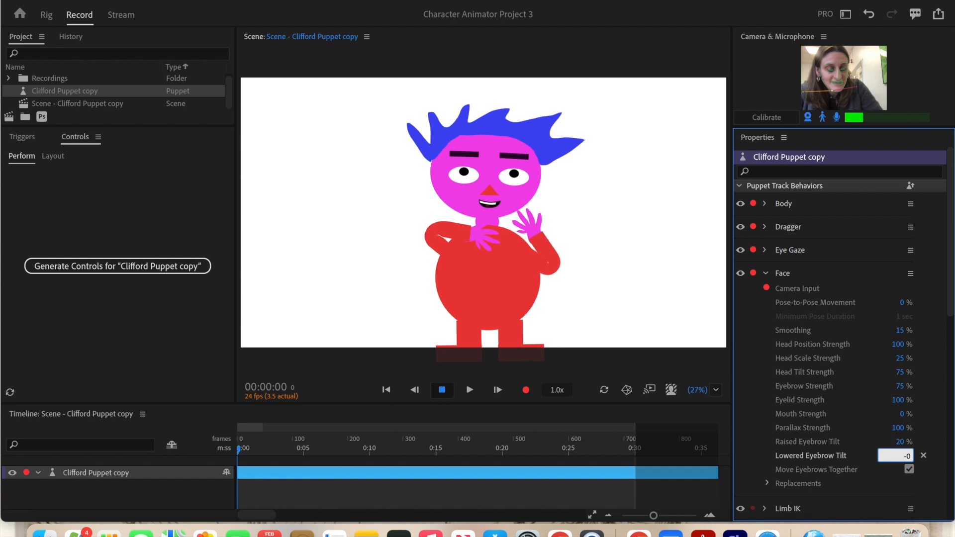
{"action": "key", "text": "Return"}
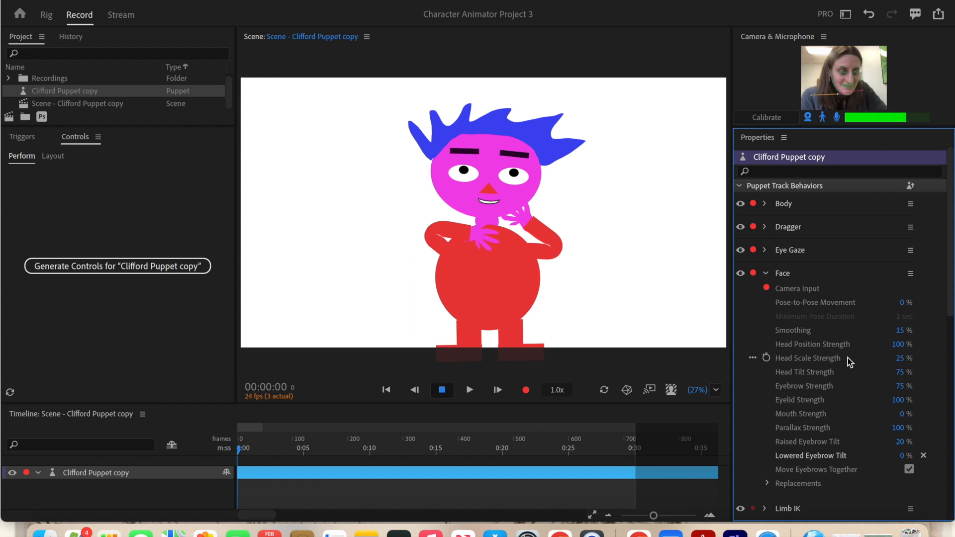
Set the Face behavior's Head Scale Strength to 100%
{"action": "left_click", "coordinate": [901, 358]}
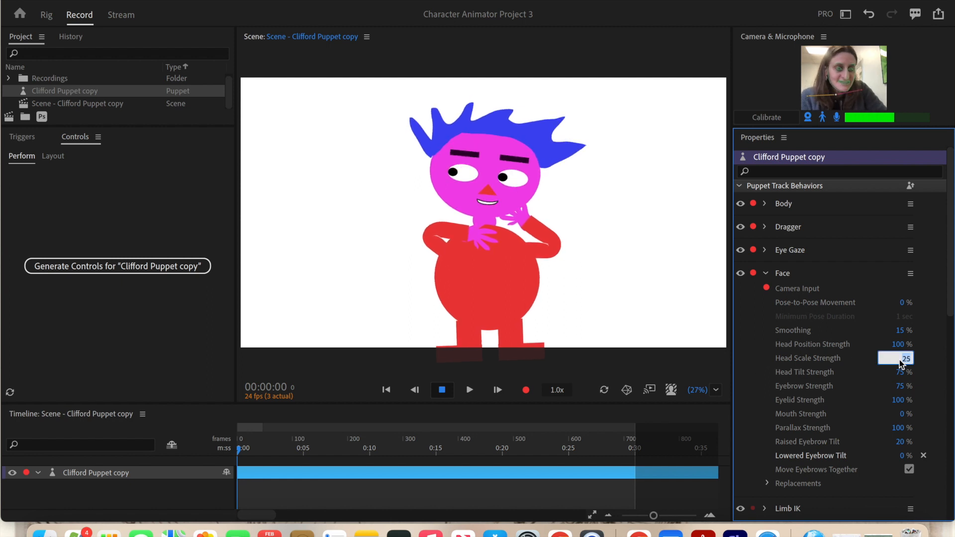
{"action": "type", "text": "100"}
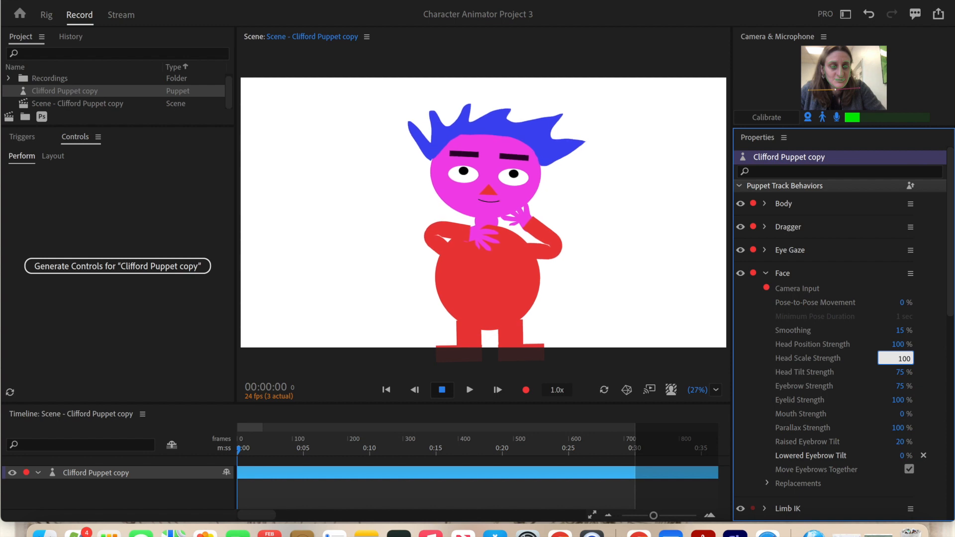
{"action": "key", "text": "Return"}
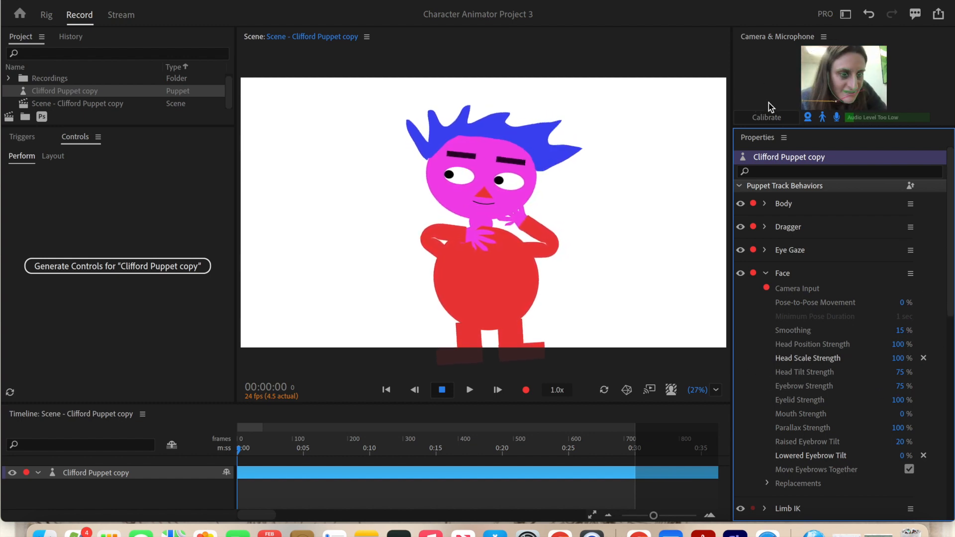
Calibrate the camera rest pose and set the Face behavior's Head Scale Strength to 0%
{"action": "left_click", "coordinate": [769, 118]}
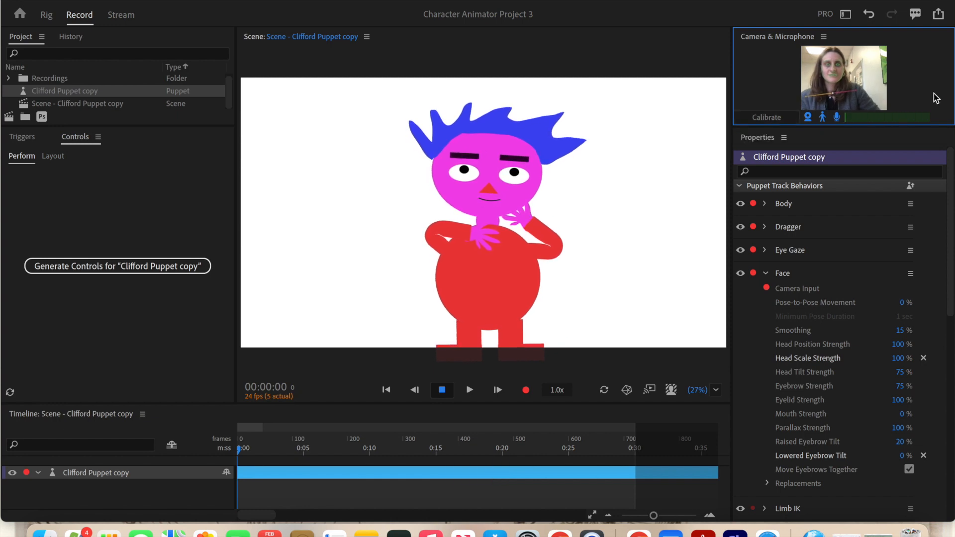
{"action": "left_click", "coordinate": [901, 360]}
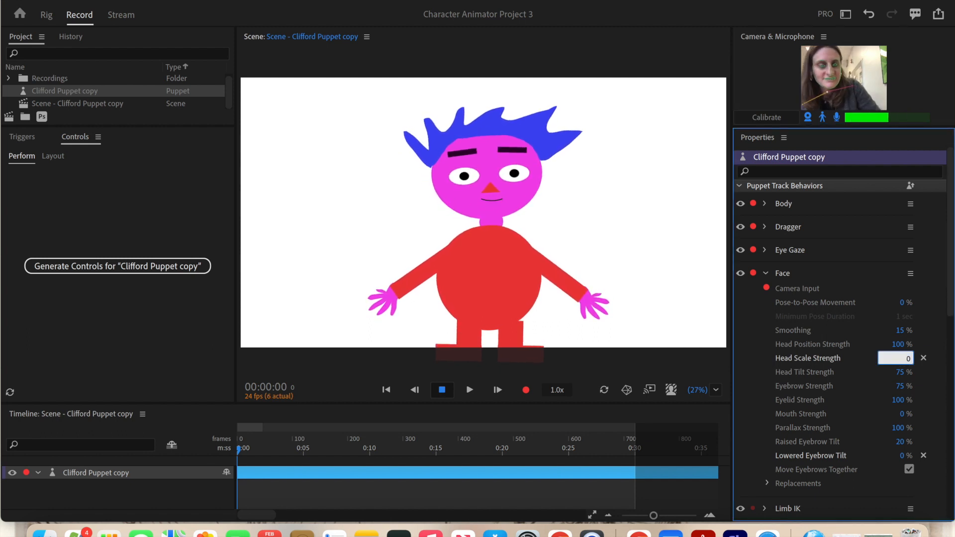
{"action": "type", "text": "0"}
{"action": "key", "text": "Return"}
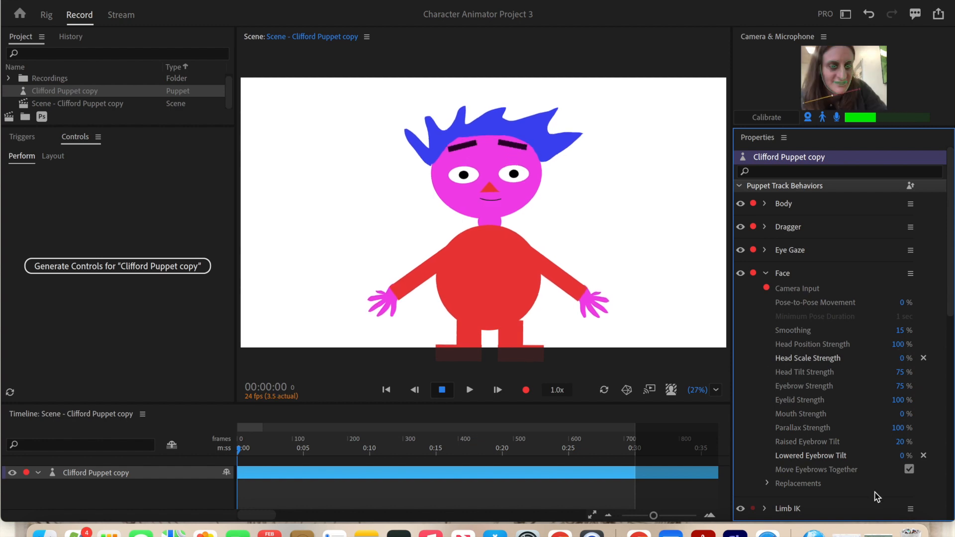
Set the Face behavior's Parallax Strength to 500%
{"action": "left_click", "coordinate": [898, 427]}
{"action": "type", "text": "500"}
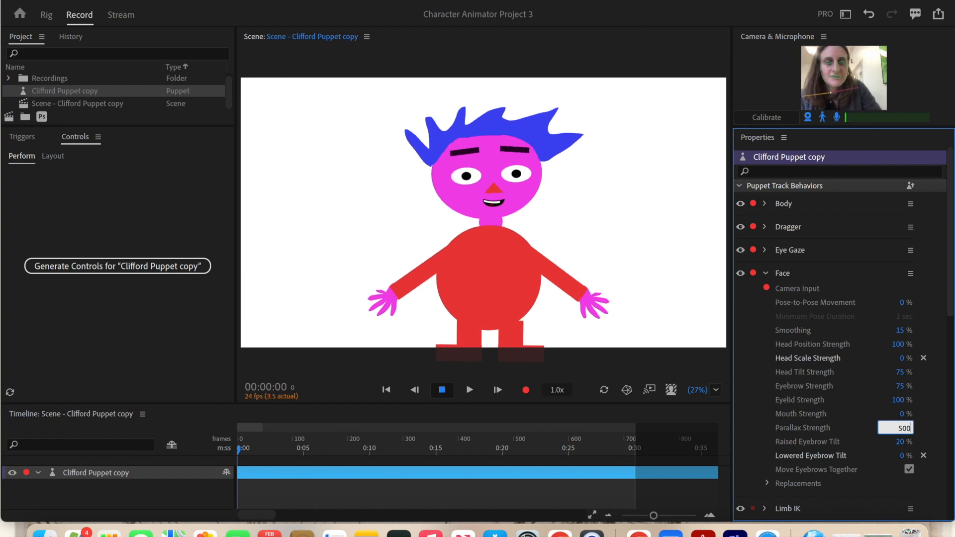
{"action": "key", "text": "Return"}
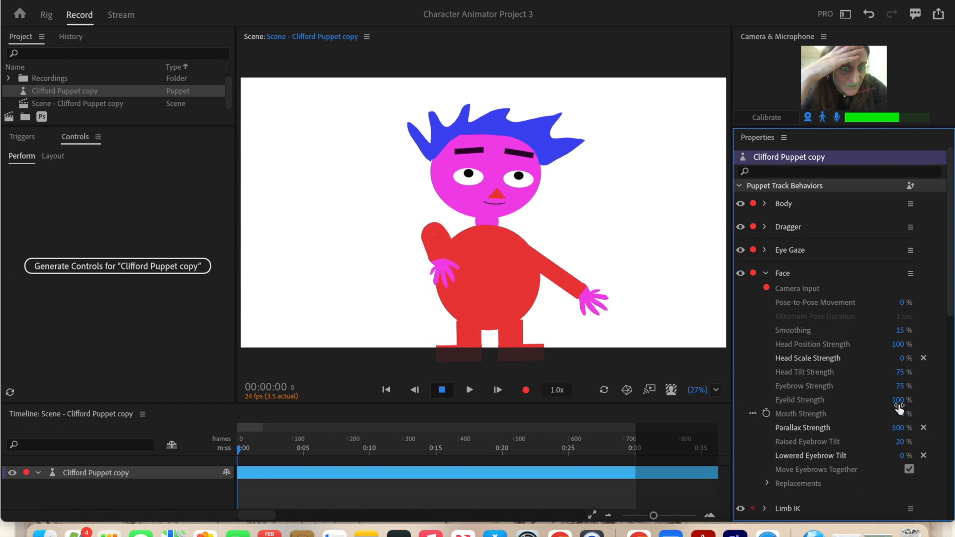
Set the Face behavior's Eyebrow Strength to 150%
{"action": "left_click", "coordinate": [900, 387]}
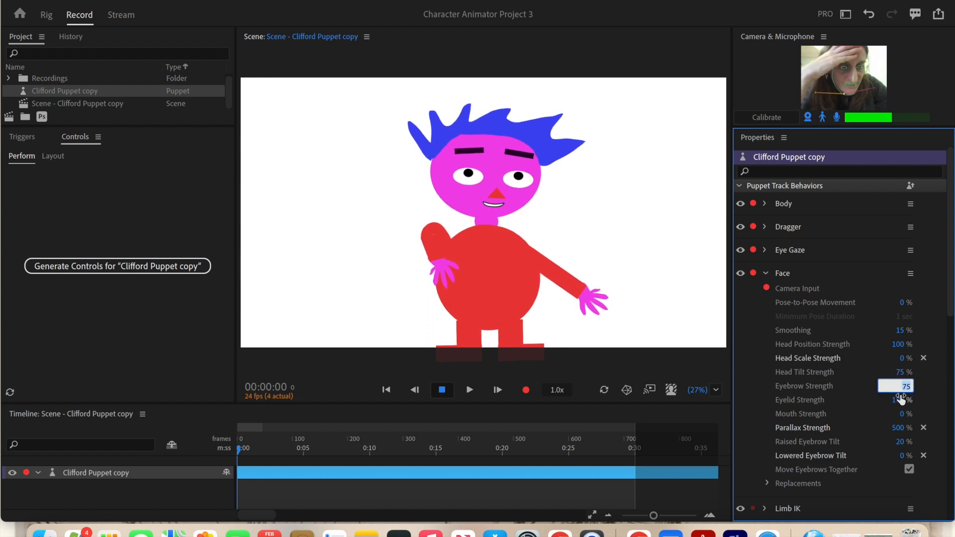
{"action": "type", "text": "1500"}
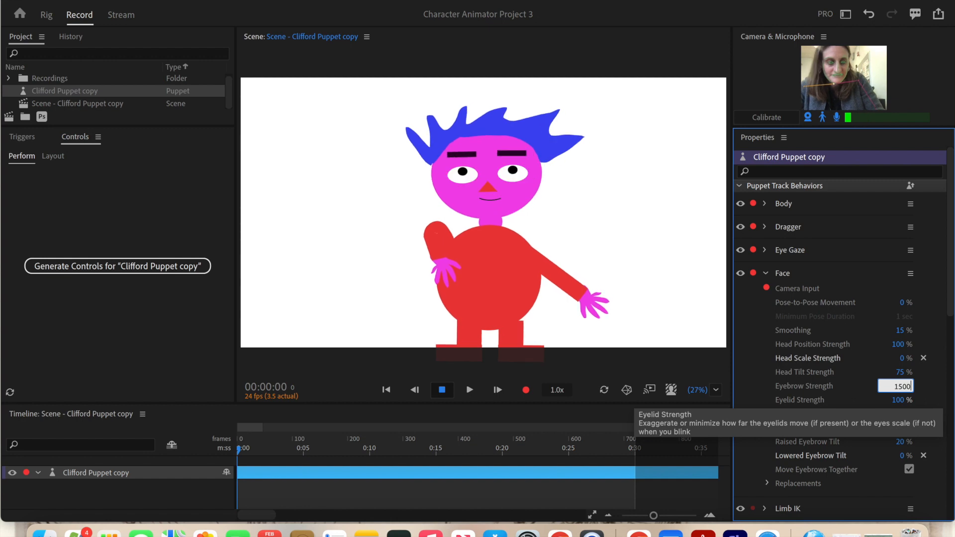
{"action": "key", "text": "BackSpace"}
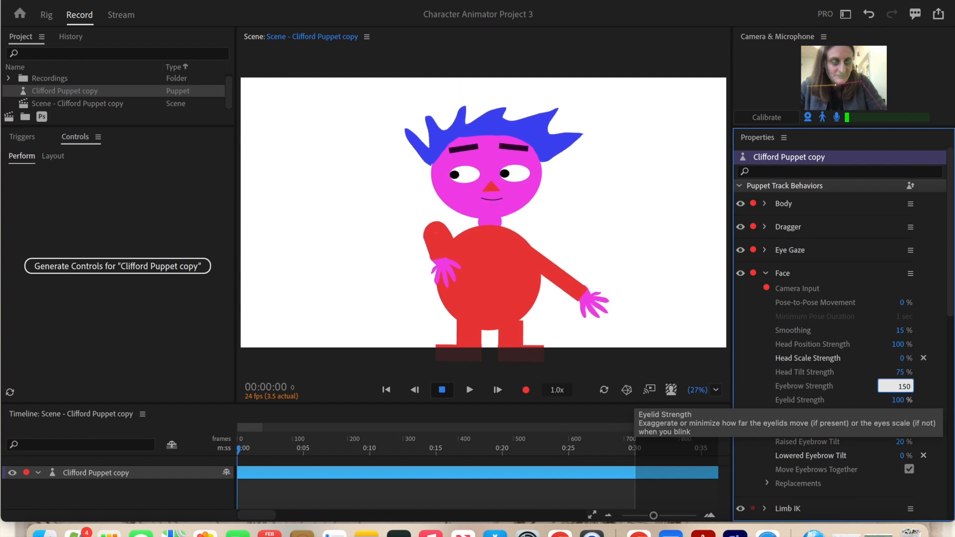
{"action": "key", "text": "Return"}
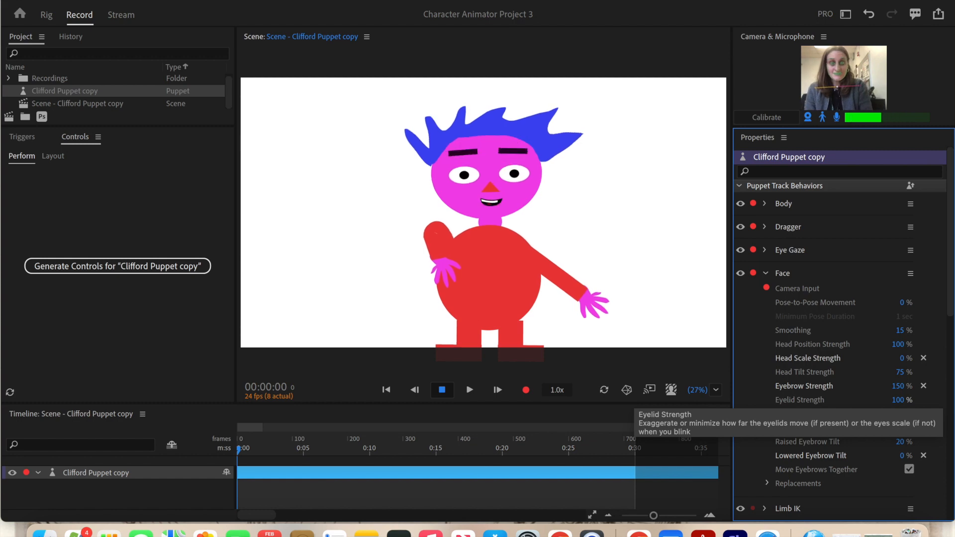
Set the Face behavior's Eyebrow Strength to 300%
{"action": "left_click", "coordinate": [908, 391]}
{"action": "type", "text": "300"}
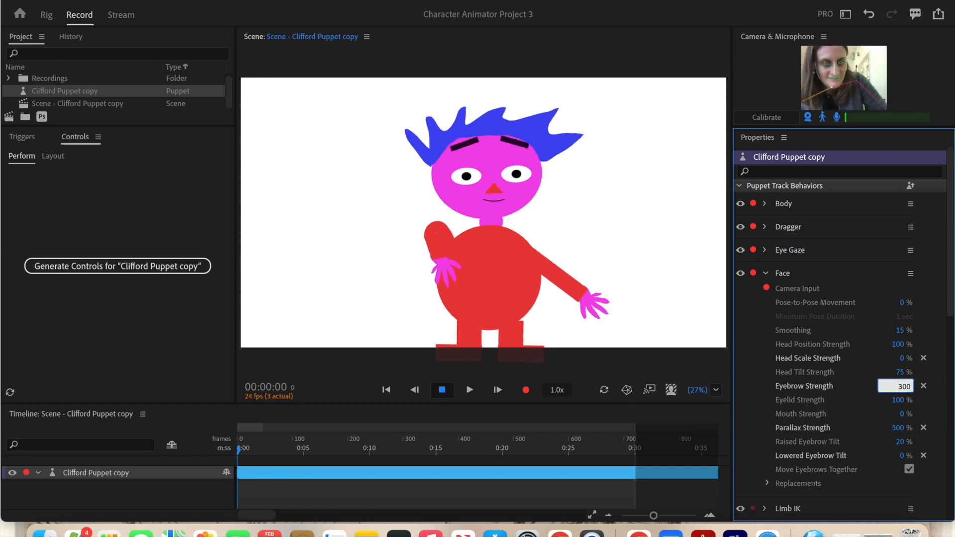
{"action": "key", "text": "Return"}
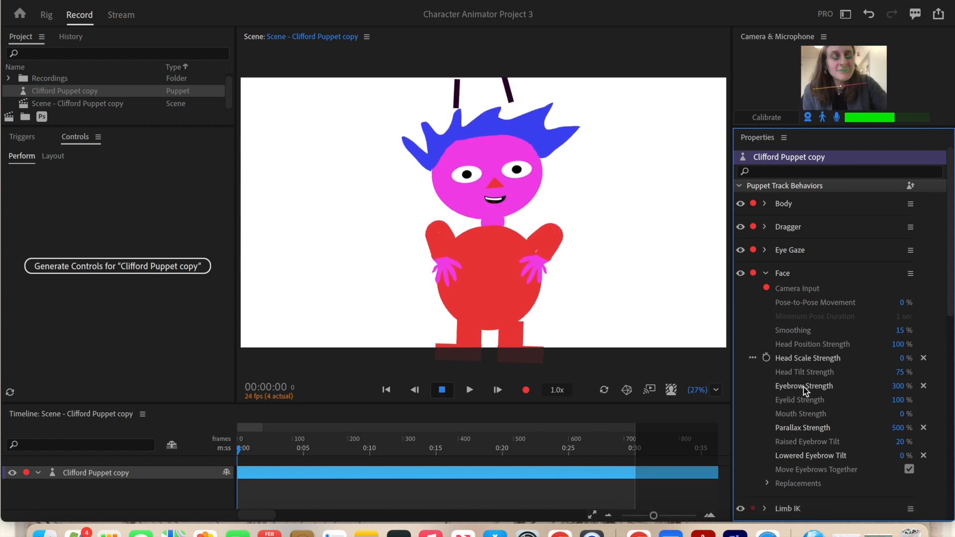
Set the Face behavior's Eyebrow Strength to 75%
{"action": "left_click", "coordinate": [901, 387]}
{"action": "type", "text": "75"}
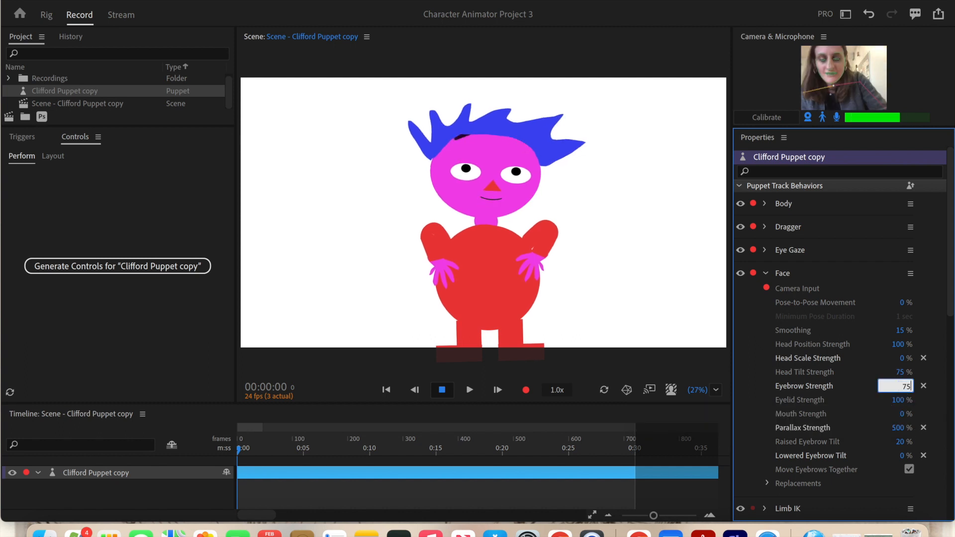
{"action": "key", "text": "Return"}
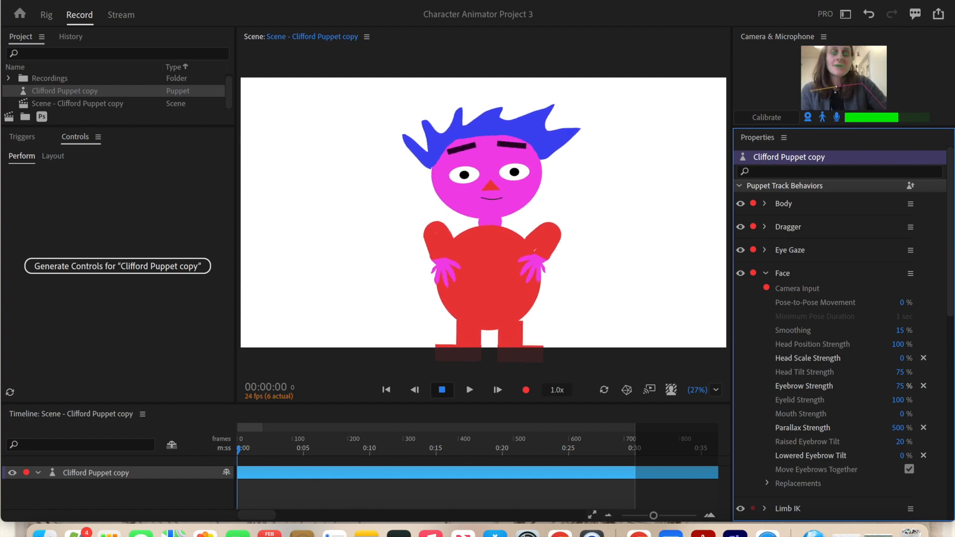
Change the scene's preview background to the purple night-time city skyline with the moon
{"action": "left_click", "coordinate": [672, 390]}
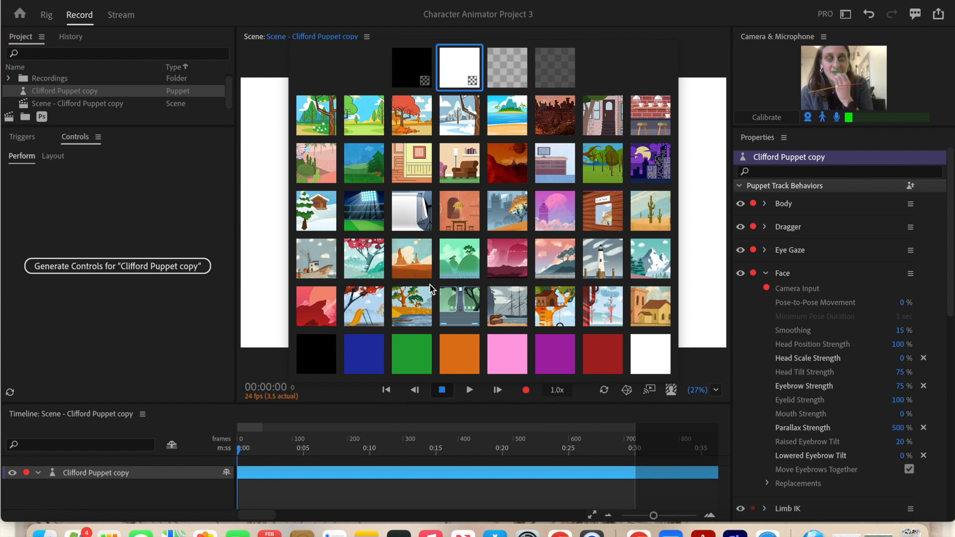
{"action": "left_click", "coordinate": [656, 169]}
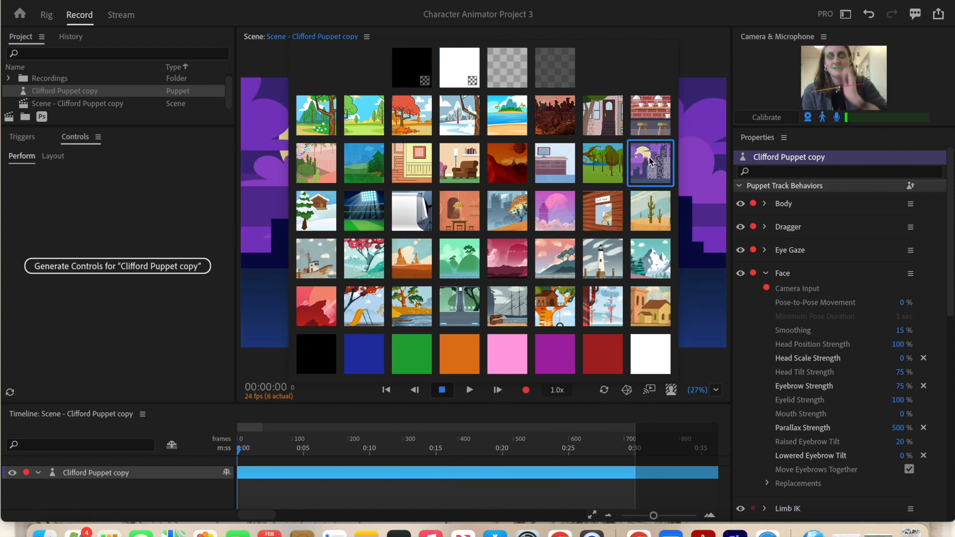
{"action": "left_click", "coordinate": [656, 19]}
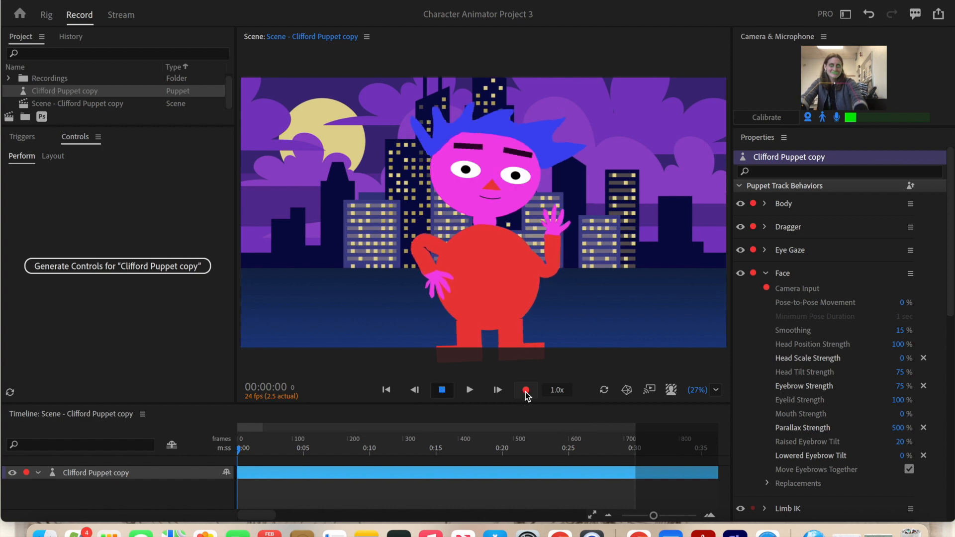
Record a webcam and microphone performance of the puppet about 12 seconds long, starting at frame 0
{"action": "left_click", "coordinate": [526, 392]}
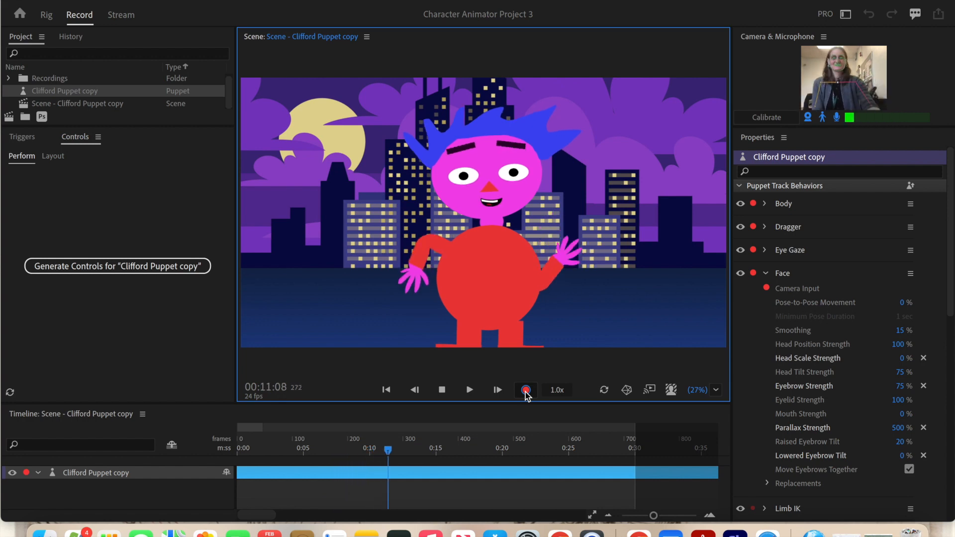
{"action": "left_click", "coordinate": [526, 391]}
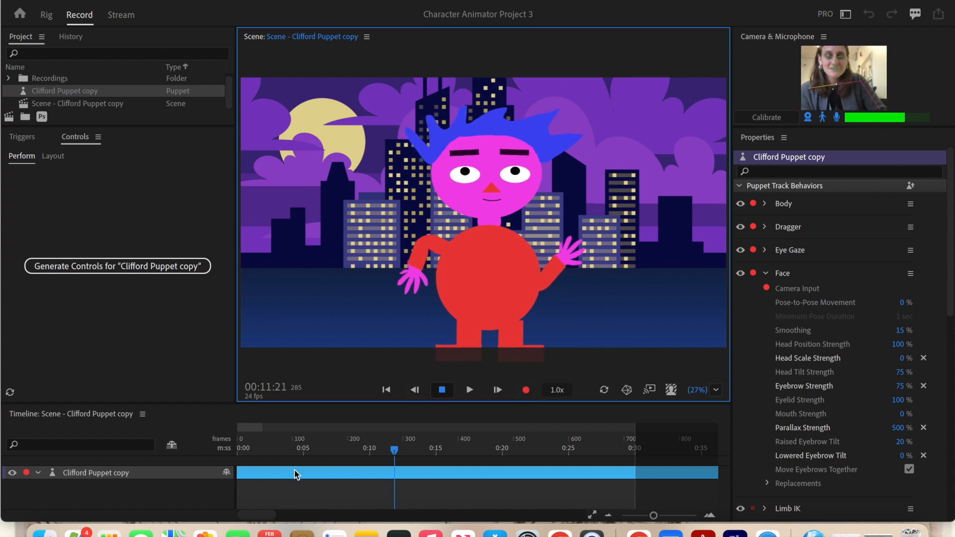
Review the recorded take's tracks in the timeline and play the performance back from frame 0
{"action": "scroll", "coordinate": [273, 485], "scroll_direction": "down", "scroll_amount": 1}
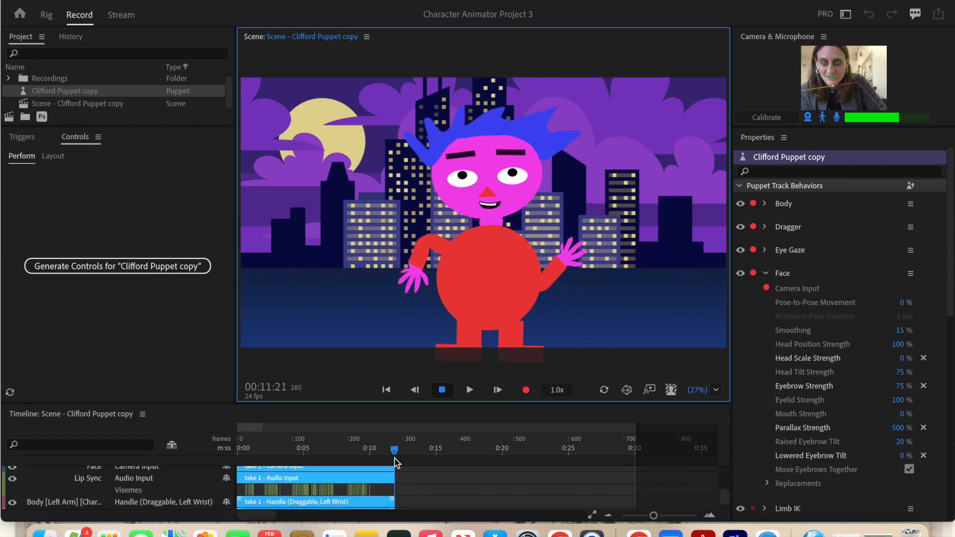
{"action": "left_click_drag", "start_coordinate": [395, 452], "coordinate": [236, 453]}
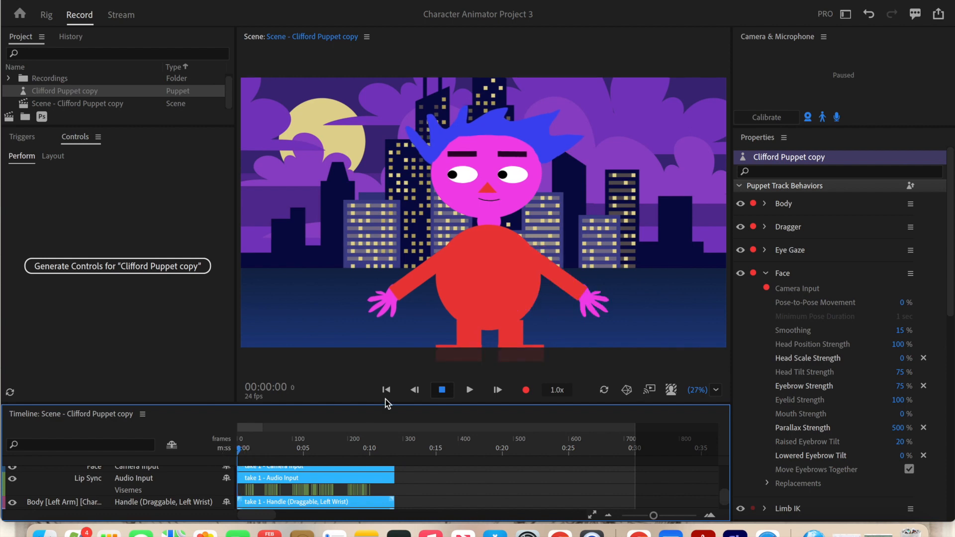
{"action": "left_click", "coordinate": [470, 390]}
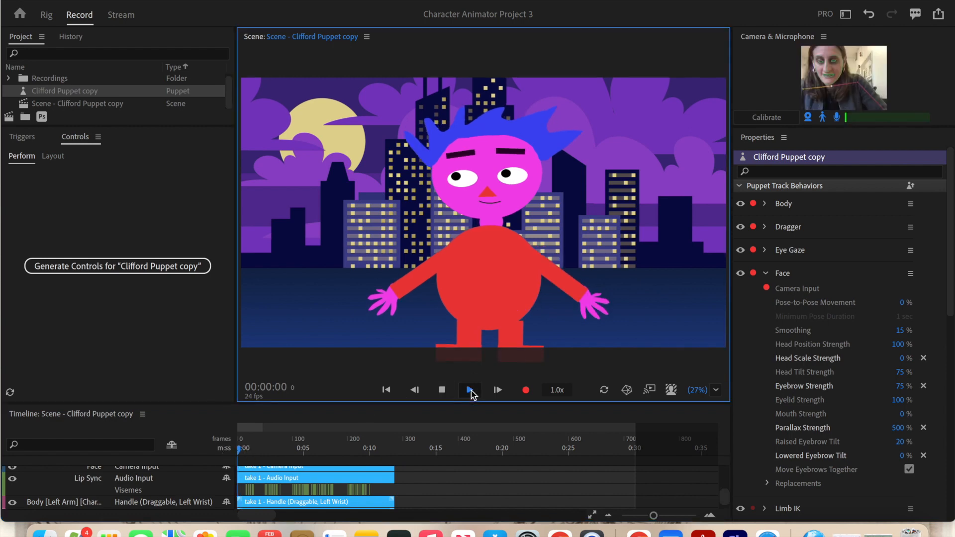